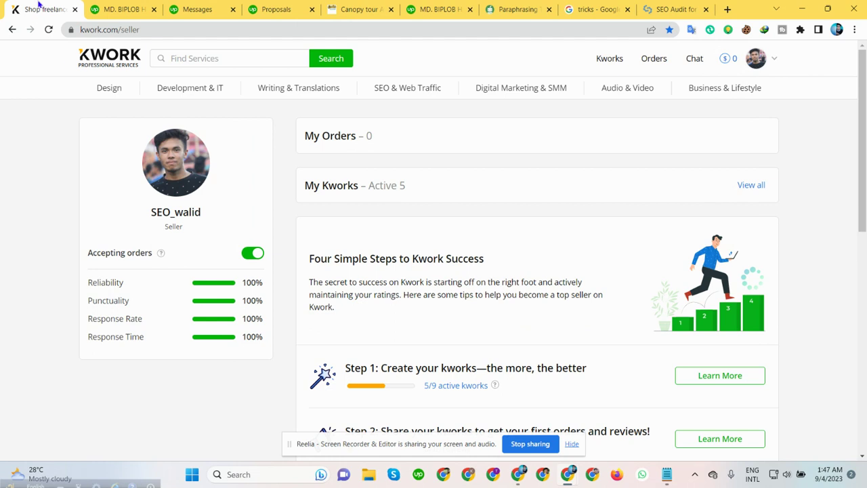
# - Switch to the Proposals tab and scroll through the On Page SEO Setup proposal details
pyautogui.click(271, 9)
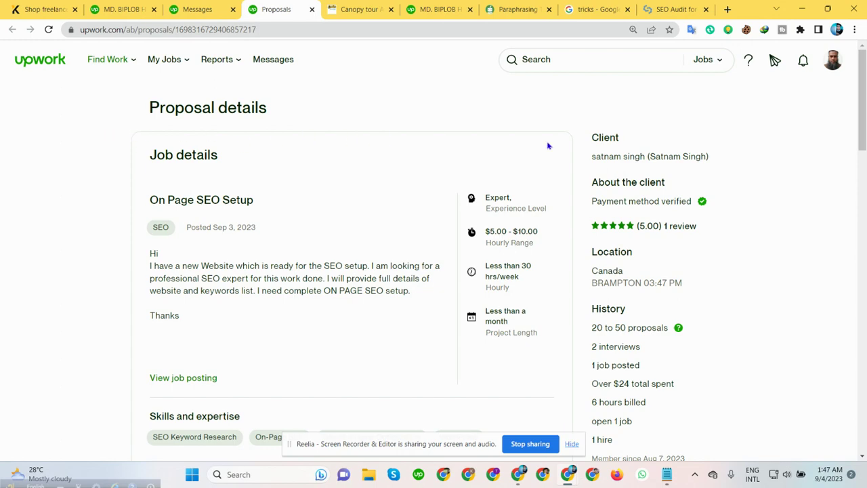
pyautogui.scroll(-6, 336, 245)
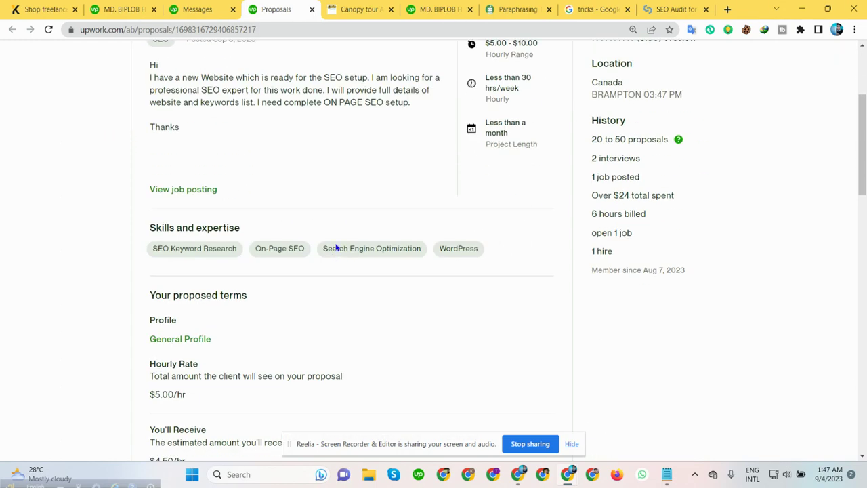
pyautogui.scroll(8, 336, 242)
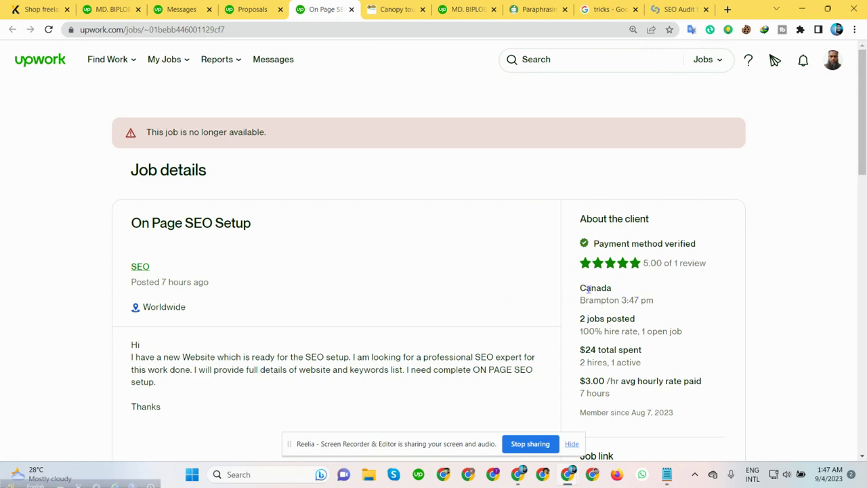
# - Highlight the posting's $5.00 - $10.00 hourly budget and Less than 30 hrs/week workload
pyautogui.scroll(-5, 184, 315)
pyautogui.scroll(3, 191, 173)
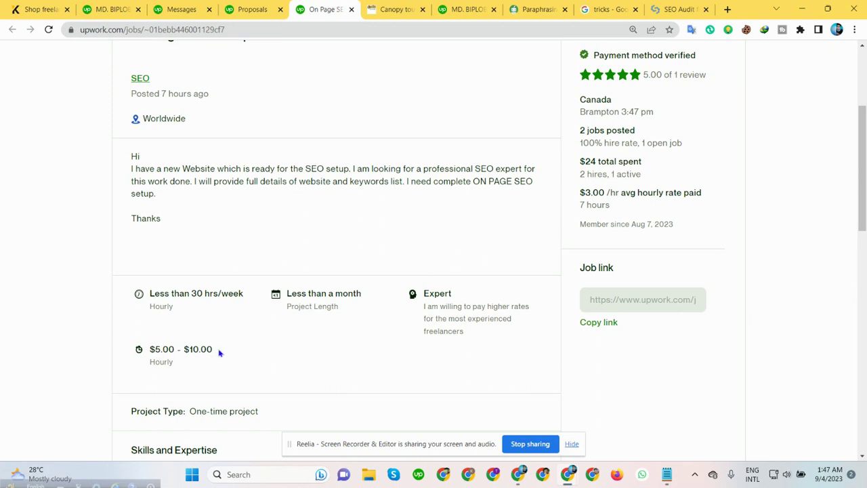
pyautogui.moveTo(219, 352); pyautogui.dragTo(112, 349)
pyautogui.click(85, 337)
pyautogui.moveTo(247, 295); pyautogui.dragTo(145, 296)
pyautogui.click(244, 286)
# - Highlight the client's job description paragraph on the posting
pyautogui.scroll(3, 264, 267)
pyautogui.scroll(-3, 292, 308)
pyautogui.moveTo(125, 173); pyautogui.dragTo(166, 204)
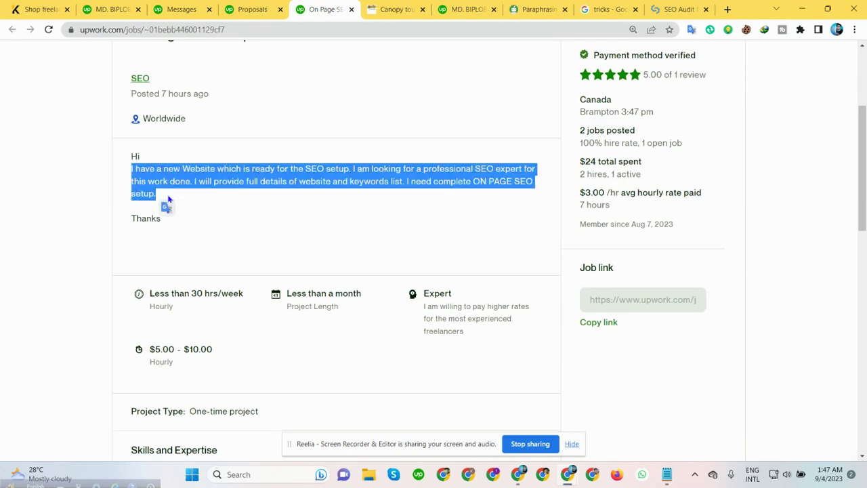
pyautogui.click(249, 216)
# - Scroll to the client history section, then go back to the proposal details
pyautogui.scroll(3, 465, 238)
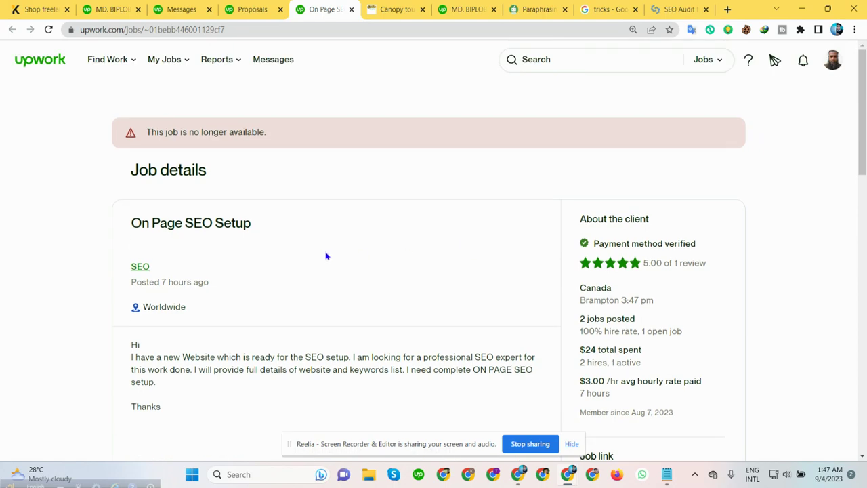
pyautogui.scroll(-6, 326, 256)
pyautogui.scroll(-5, 326, 256)
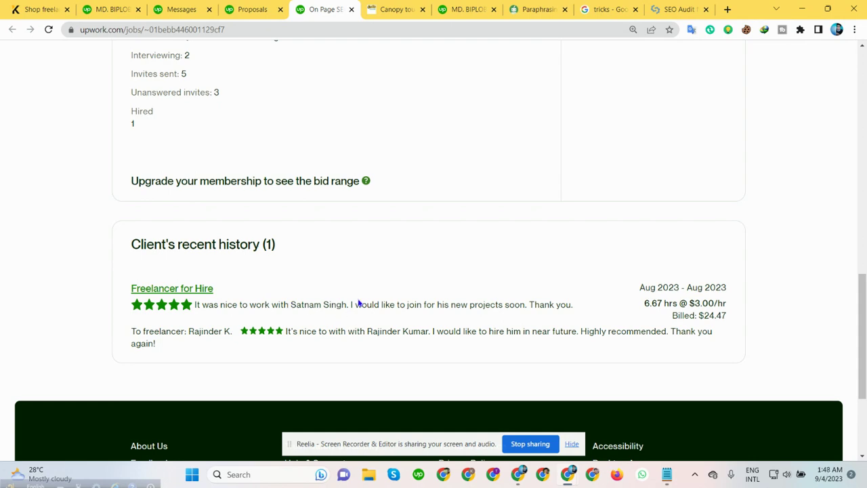
pyautogui.scroll(11, 359, 302)
pyautogui.click(252, 9)
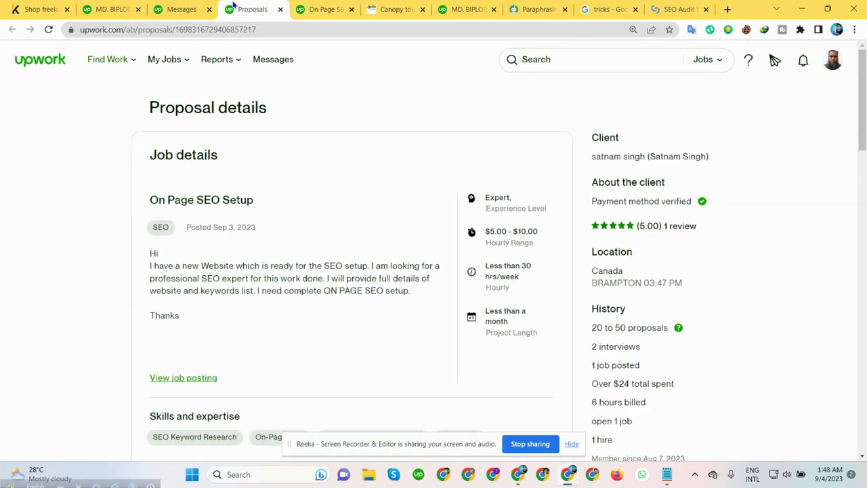
# - Scroll down the proposal details to the Cover Letter
pyautogui.scroll(-3, 331, 197)
pyautogui.scroll(-5, 316, 214)
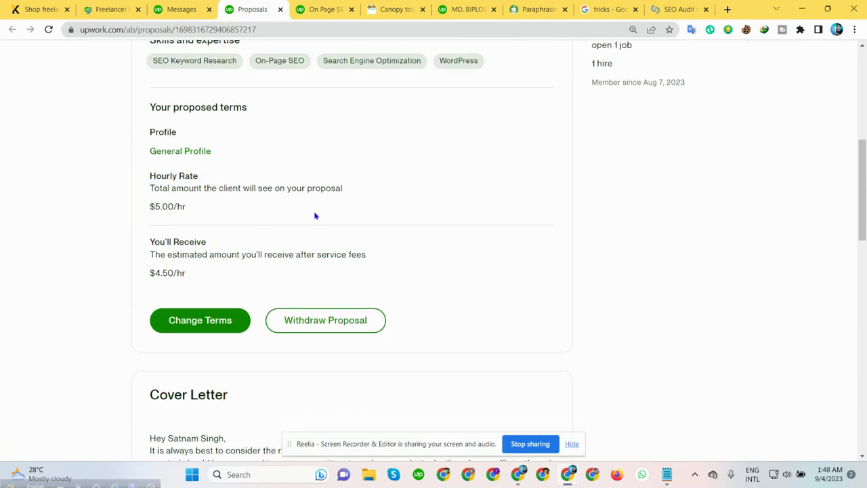
pyautogui.scroll(-3, 350, 201)
pyautogui.scroll(3, 356, 208)
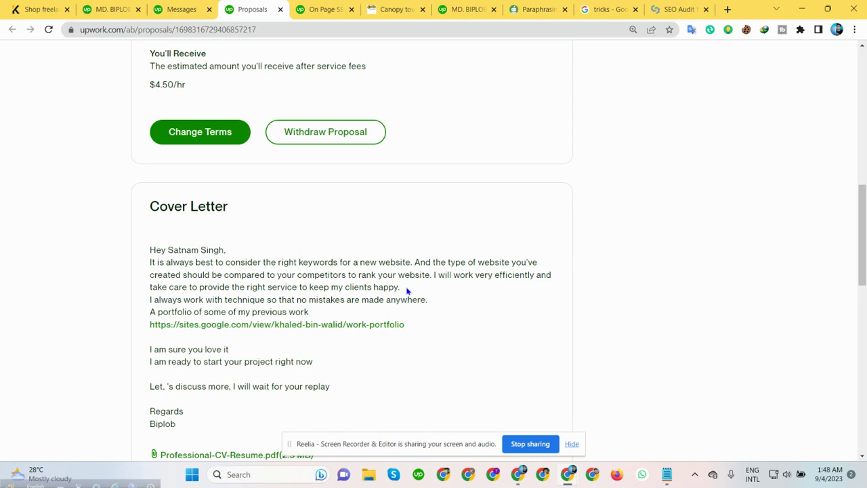
# - Translate the cover letter's greeting and first paragraph into Bengali with Google Translate
pyautogui.moveTo(406, 289); pyautogui.dragTo(147, 260)
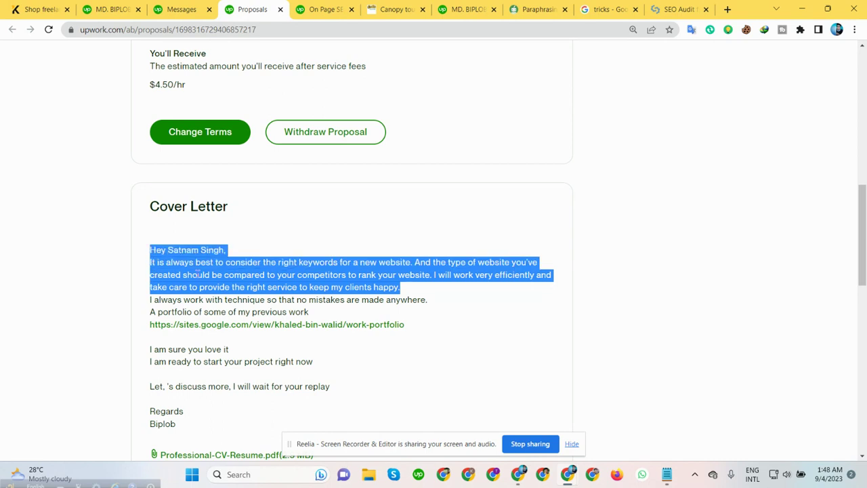
pyautogui.rightClick(181, 263)
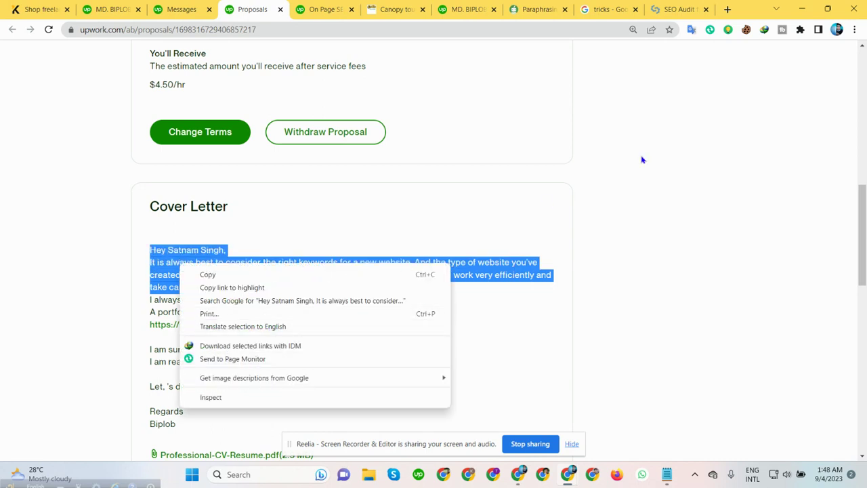
pyautogui.click(691, 30)
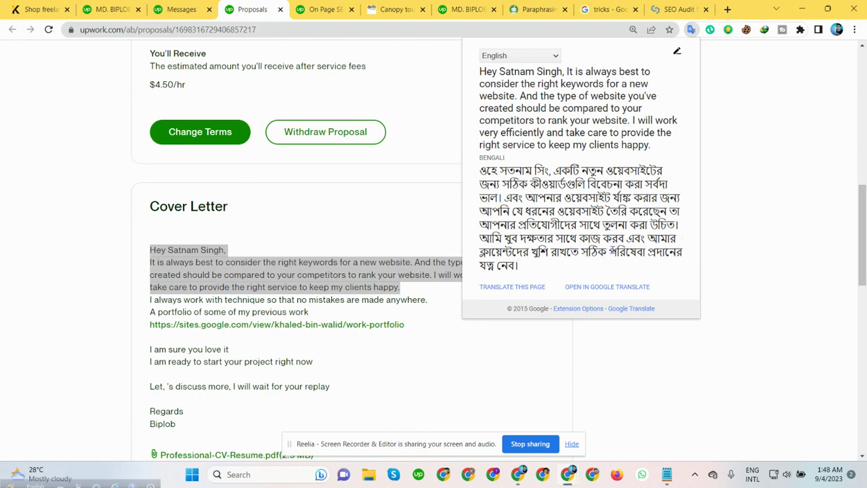
pyautogui.click(369, 227)
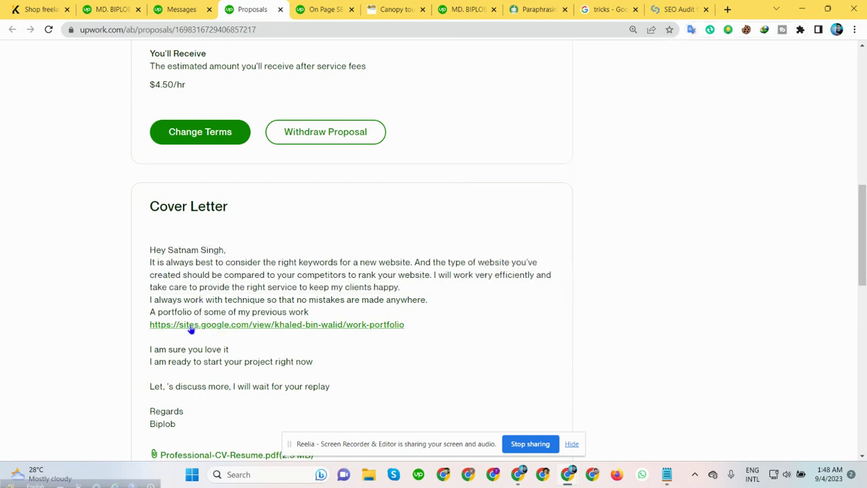
# - Scroll through the cover letter and Messages, back up to the $5.00 - $10.00 hourly range
pyautogui.scroll(-3, 208, 362)
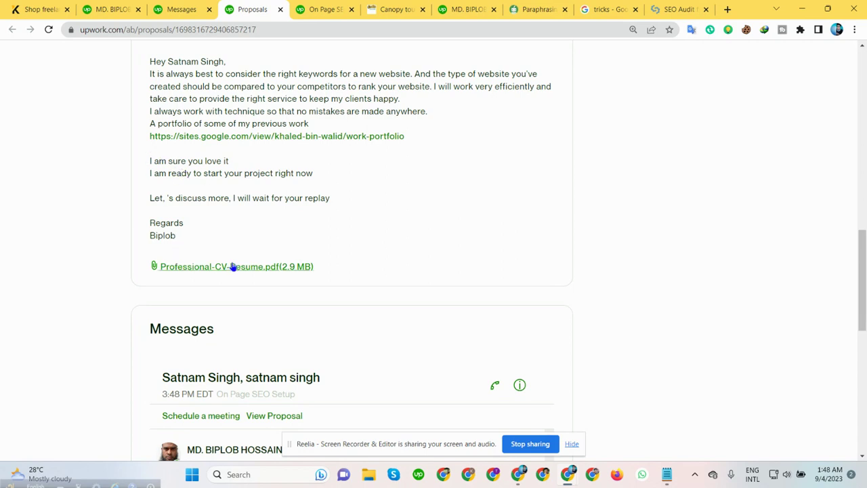
pyautogui.scroll(-3, 265, 285)
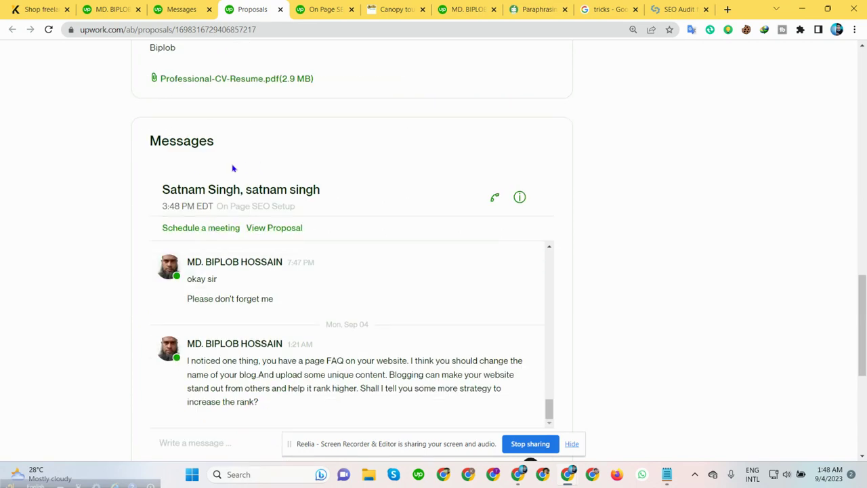
pyautogui.scroll(11, 278, 118)
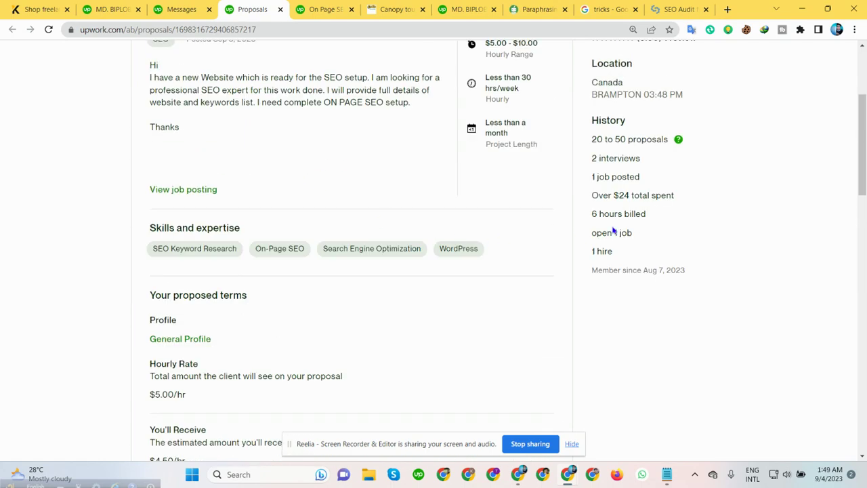
pyautogui.scroll(3, 407, 168)
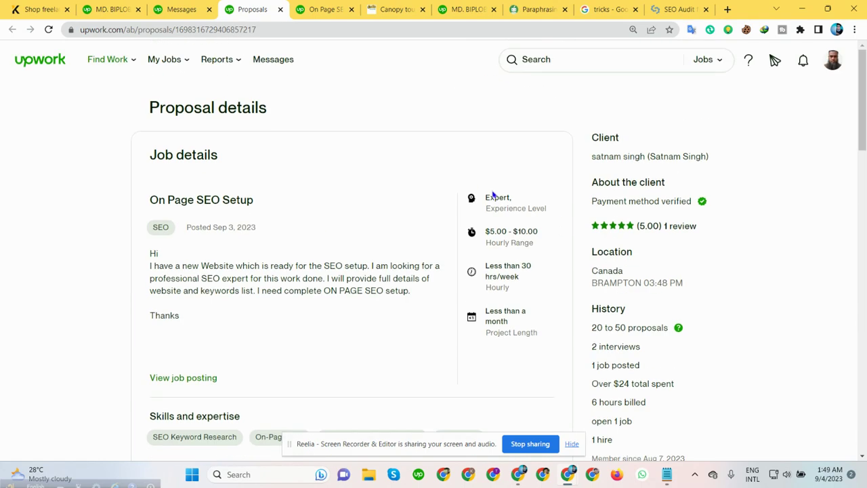
pyautogui.scroll(-3, 395, 183)
pyautogui.scroll(-6, 385, 185)
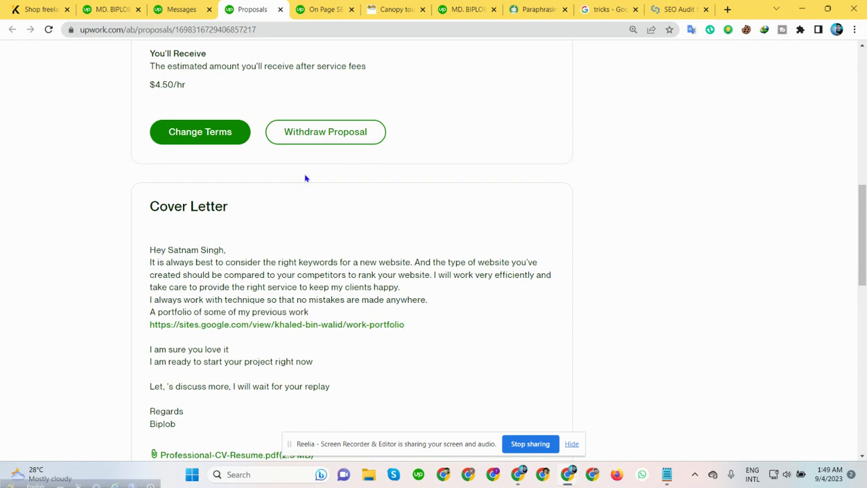
pyautogui.scroll(-3, 305, 178)
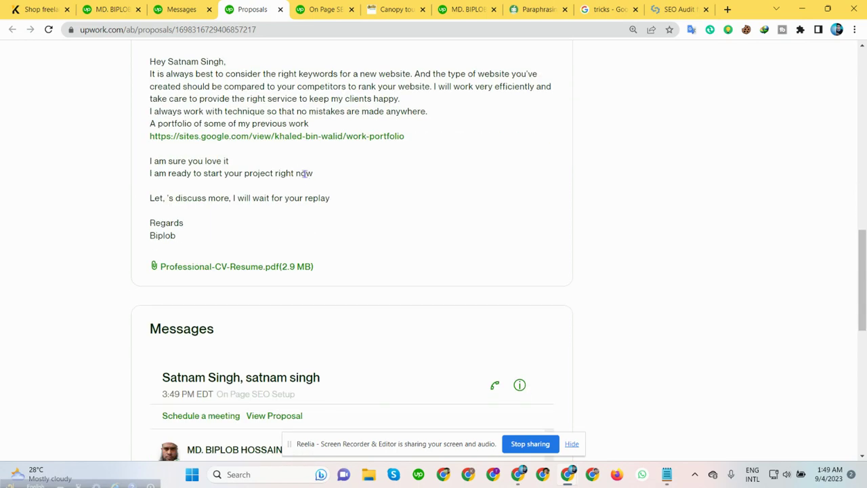
pyautogui.scroll(15, 331, 174)
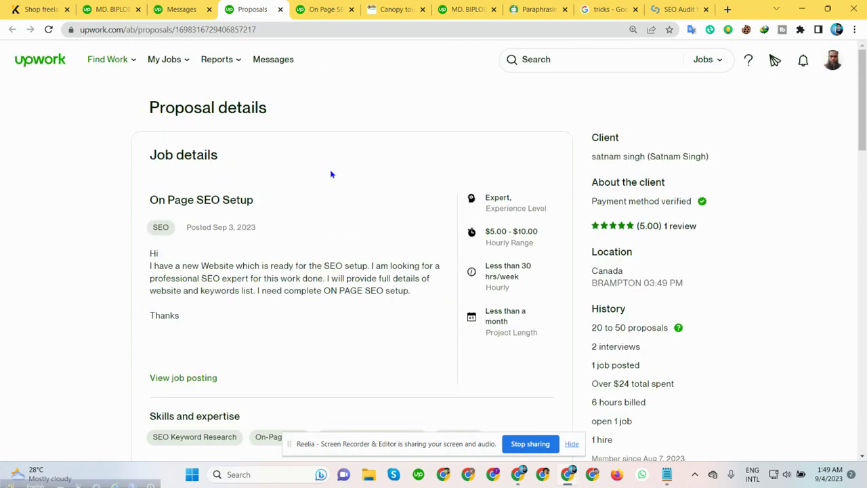
# - Go from the freelancer profile to the Find Work job feed
pyautogui.click(112, 8)
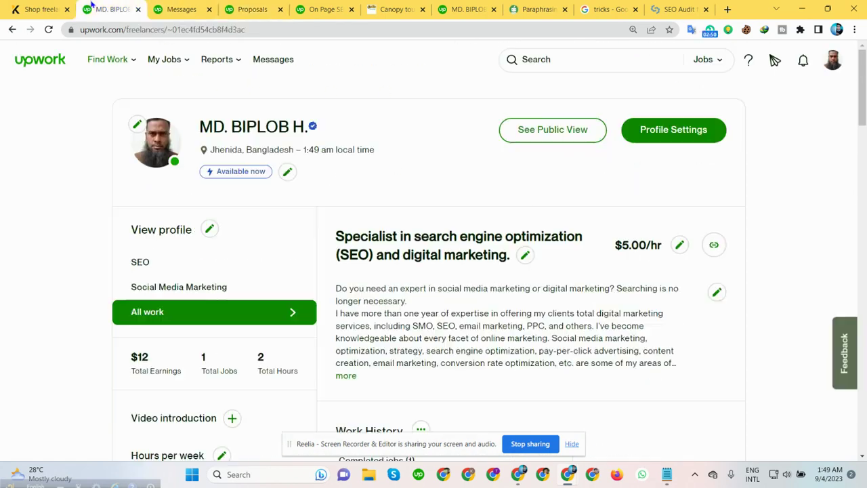
pyautogui.scroll(-3, 329, 216)
pyautogui.scroll(-3, 329, 216)
pyautogui.scroll(7, 264, 213)
pyautogui.moveTo(109, 80)
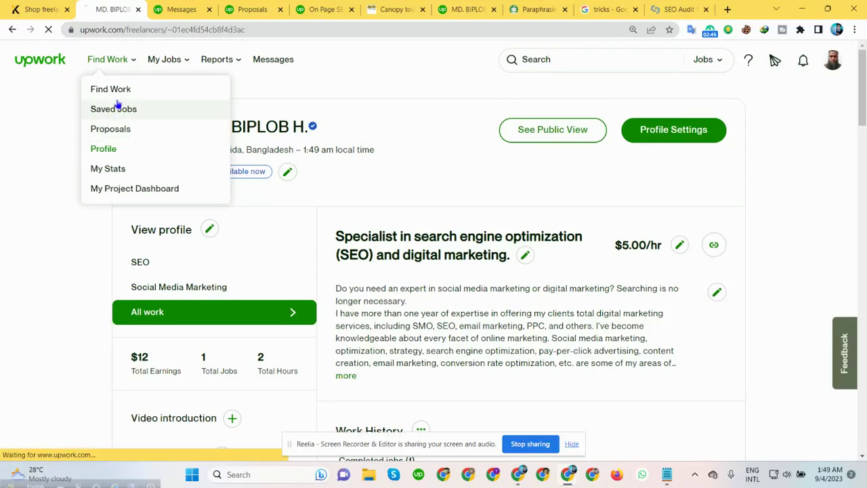
pyautogui.click(124, 91)
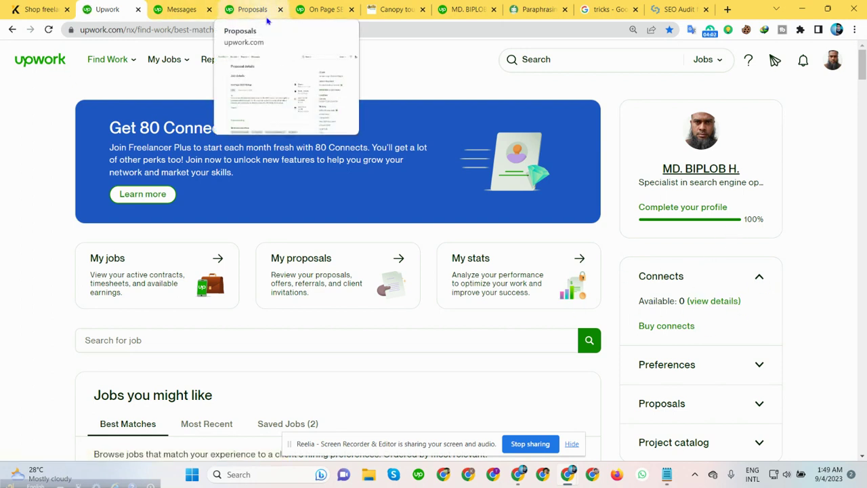
# - Close the Canopy tour tab, recheck the On Page SEO Setup posting, and return to proposal details
pyautogui.click(325, 9)
pyautogui.click(372, 6)
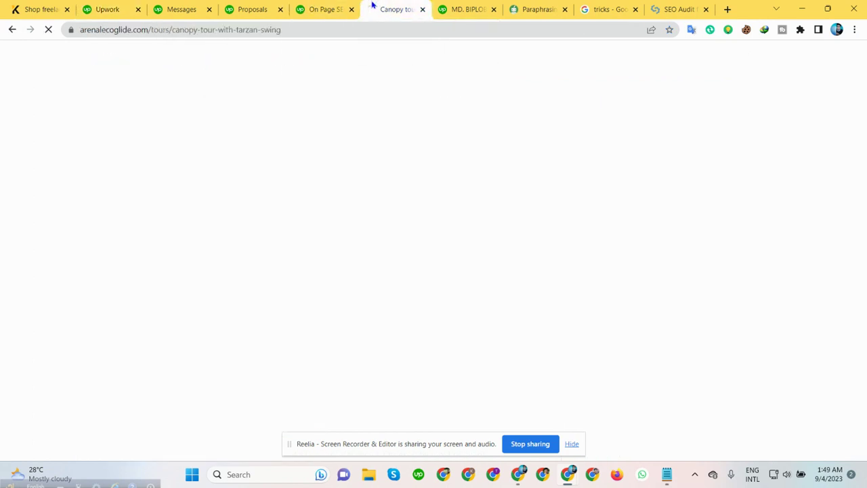
pyautogui.click(422, 9)
pyautogui.click(327, 7)
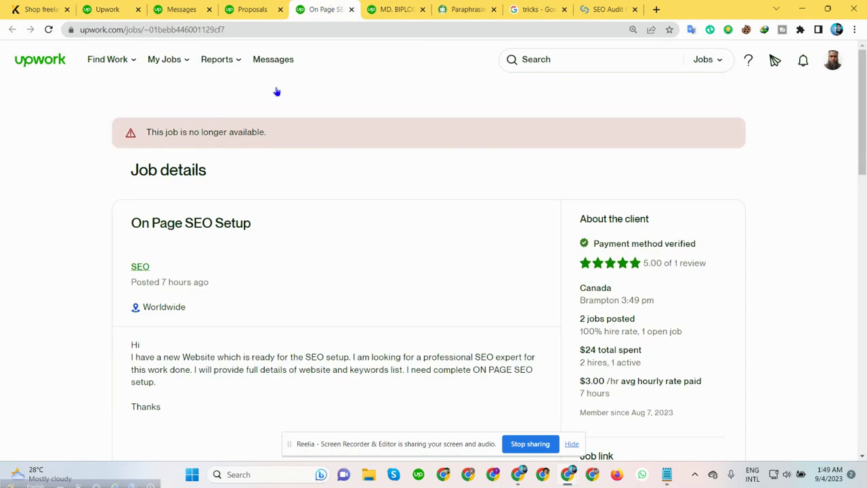
pyautogui.scroll(-3, 284, 182)
pyautogui.scroll(-3, 370, 206)
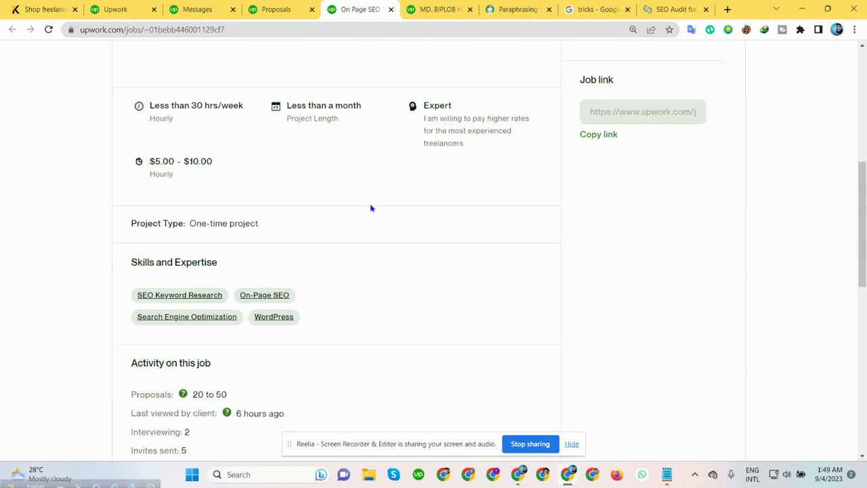
pyautogui.scroll(6, 370, 203)
pyautogui.click(298, 11)
# - Open the client conversation and translate the client's reply about the job details into Bengali
pyautogui.click(196, 10)
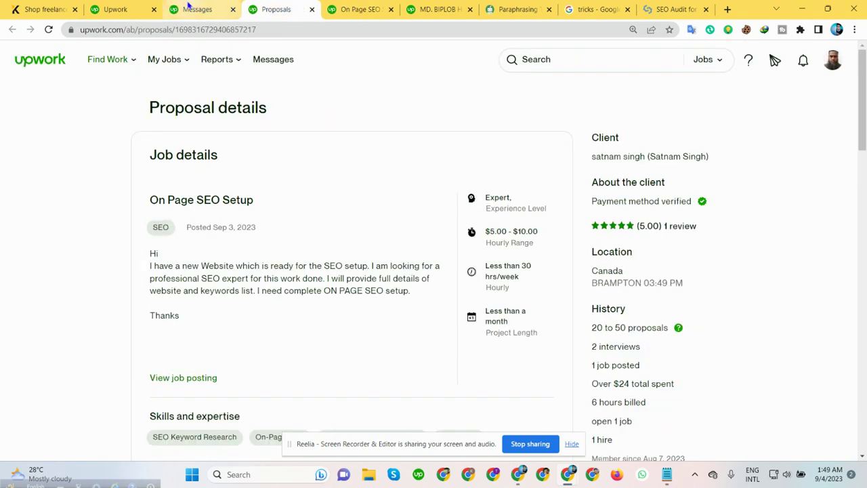
pyautogui.scroll(5, 360, 229)
pyautogui.scroll(2, 364, 233)
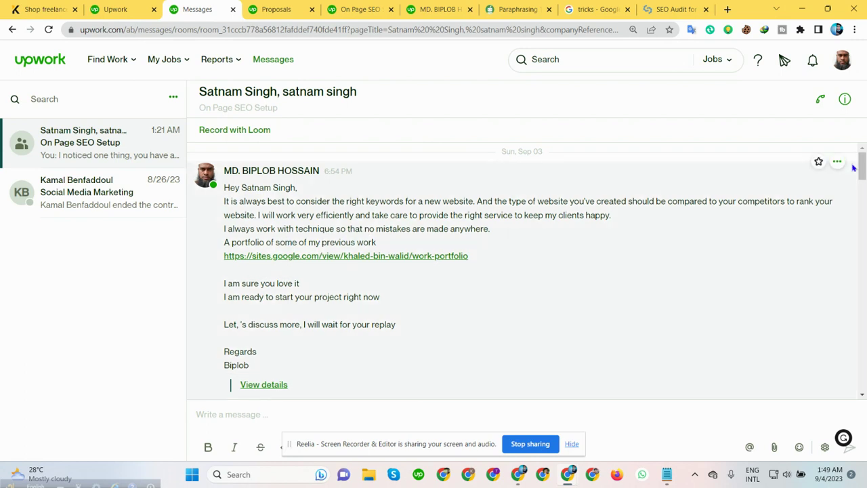
pyautogui.moveTo(860, 173); pyautogui.dragTo(859, 196)
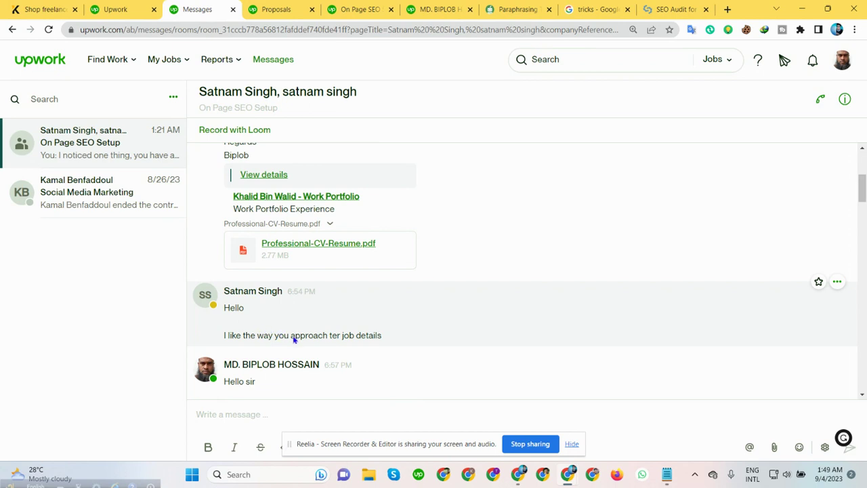
pyautogui.moveTo(385, 345); pyautogui.dragTo(216, 344)
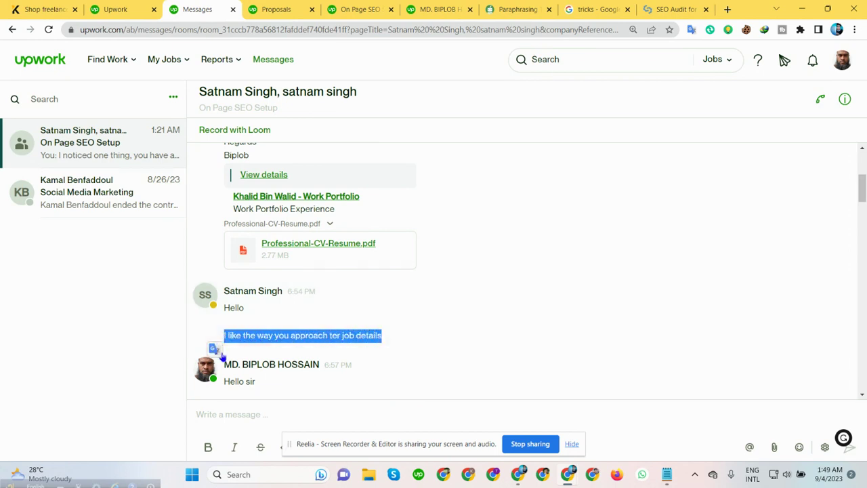
pyautogui.click(215, 348)
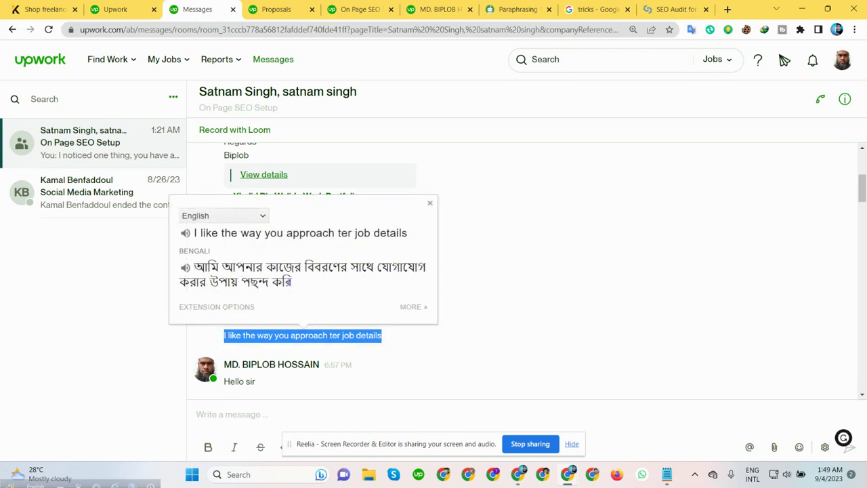
pyautogui.click(122, 306)
# - Scroll through the rest of the chat, then close the conversation tab
pyautogui.scroll(3, 329, 267)
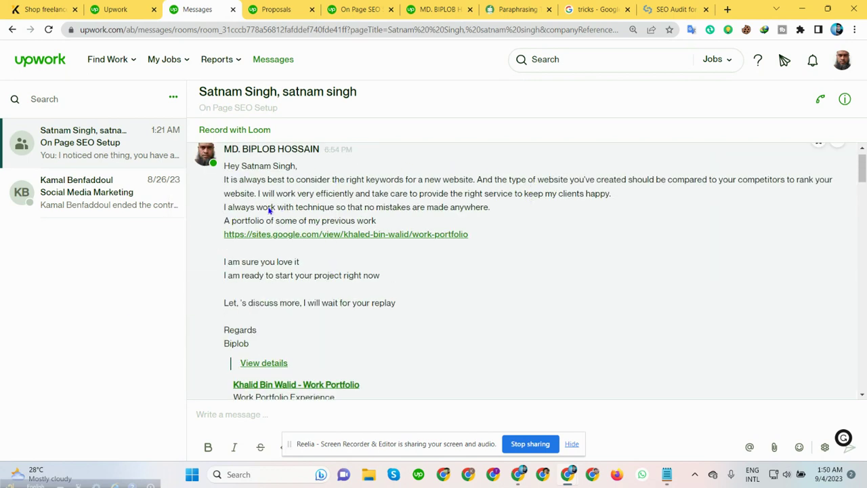
pyautogui.scroll(-5, 391, 195)
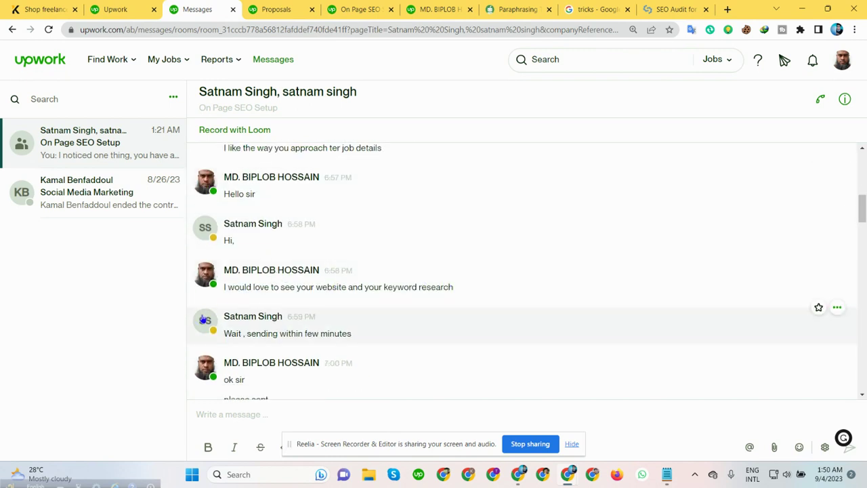
pyautogui.moveTo(863, 215); pyautogui.dragTo(863, 224)
pyautogui.scroll(-5, 274, 266)
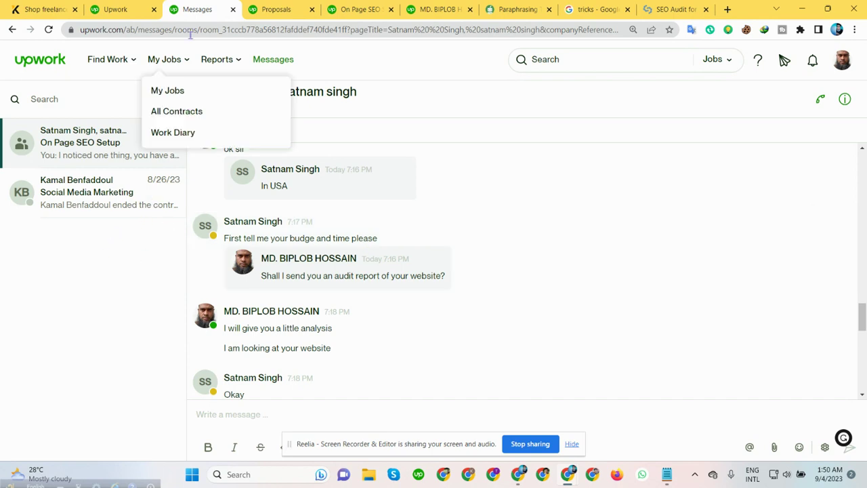
pyautogui.click(232, 8)
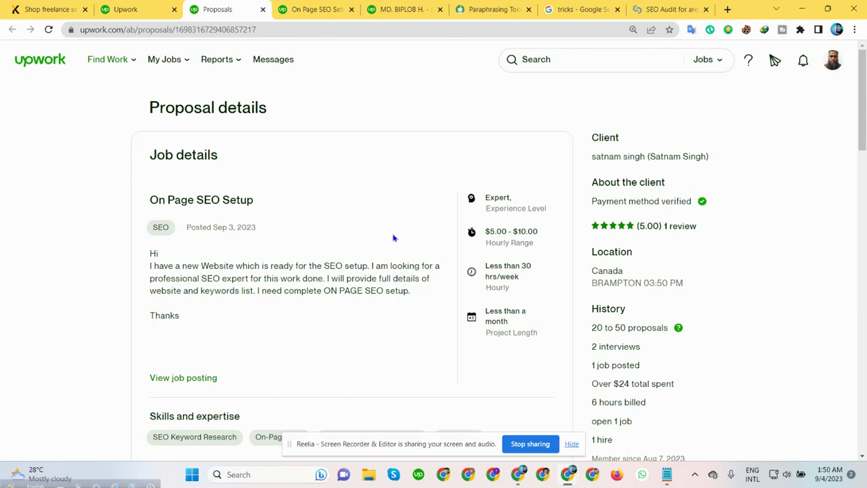
# - Review the proposal details, highlighting the client's country, Canada
pyautogui.scroll(-5, 394, 238)
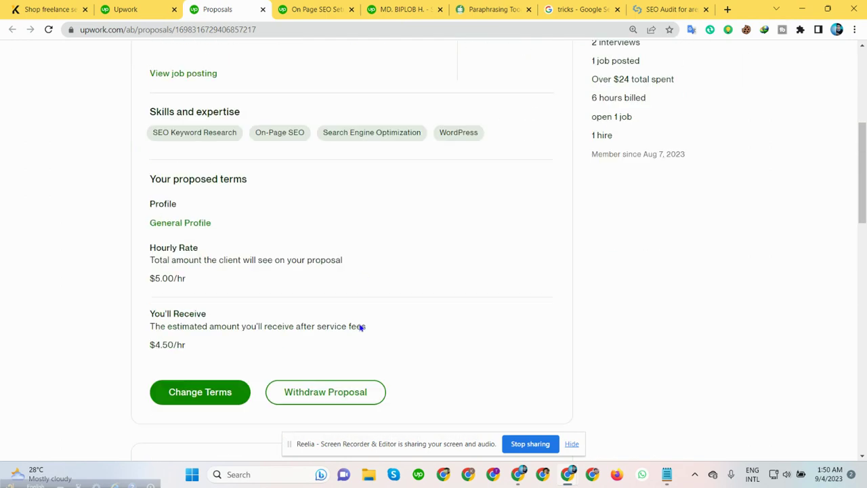
pyautogui.scroll(3, 359, 286)
pyautogui.scroll(3, 441, 265)
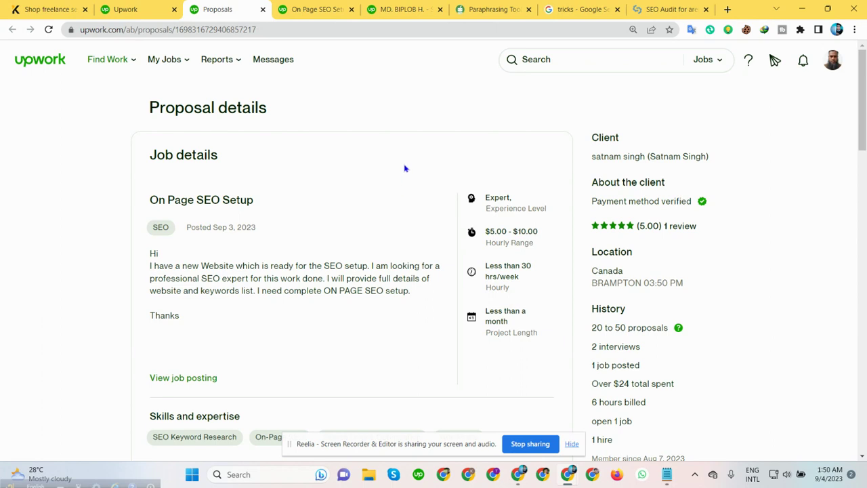
pyautogui.scroll(-3, 404, 168)
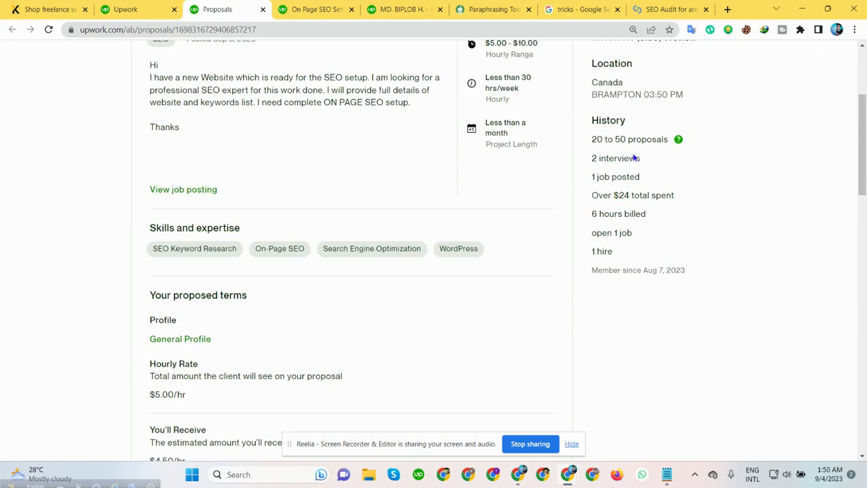
pyautogui.scroll(3, 629, 128)
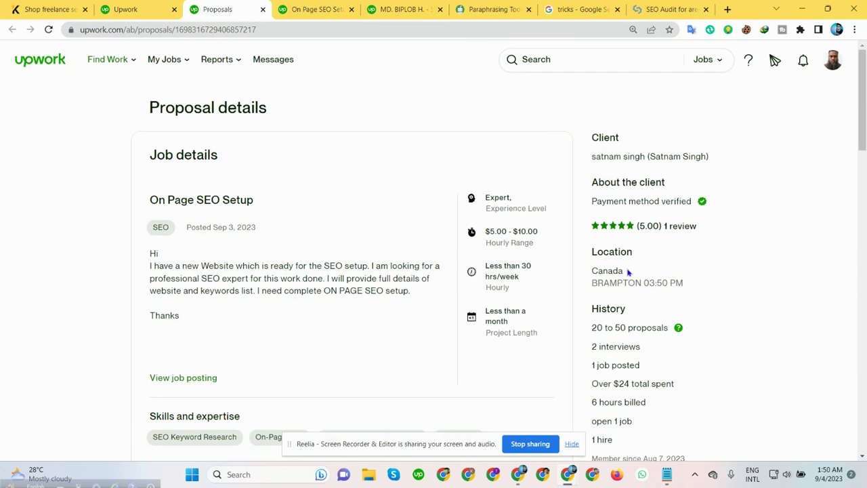
pyautogui.moveTo(624, 271); pyautogui.dragTo(588, 260)
pyautogui.click(671, 275)
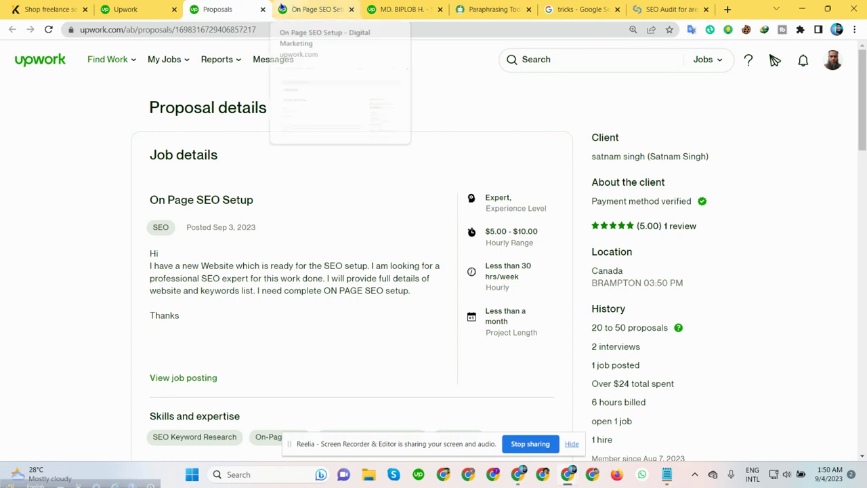
# - Open Messages with the On Page SEO Setup job's client
pyautogui.scroll(-2, 366, 188)
pyautogui.scroll(2, 366, 188)
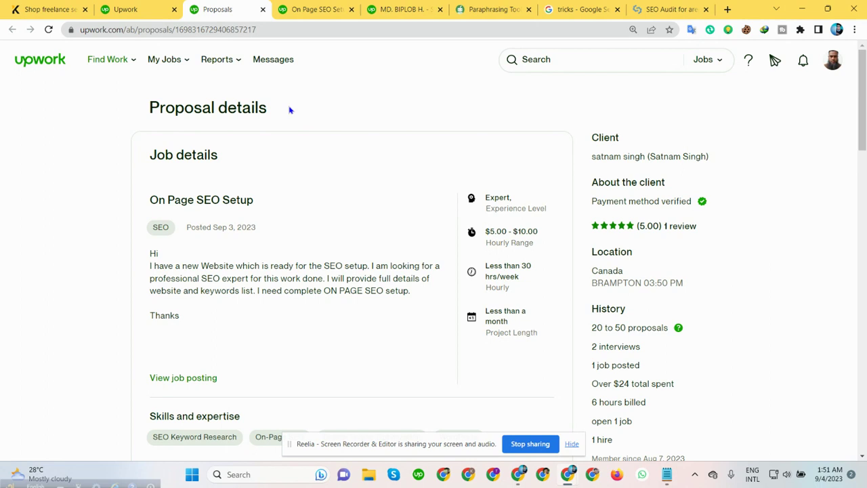
pyautogui.click(271, 60)
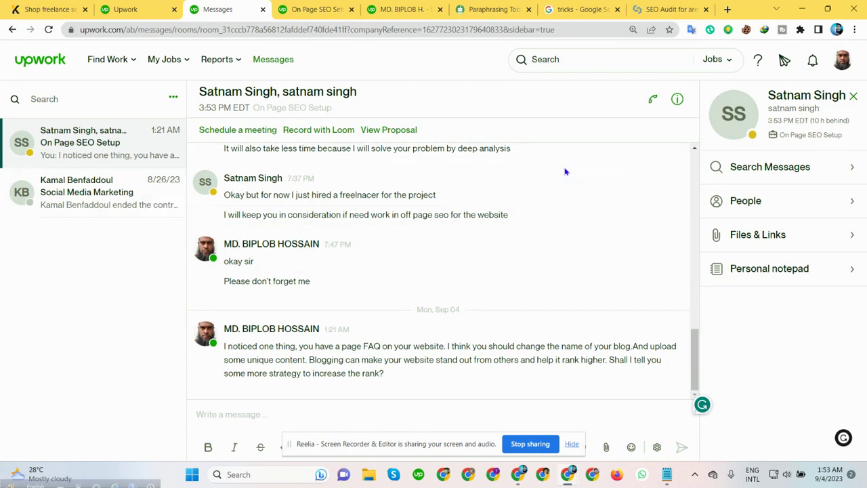
# - Scroll up the client chat to the earlier exchange about USA rankings
pyautogui.scroll(10, 294, 149)
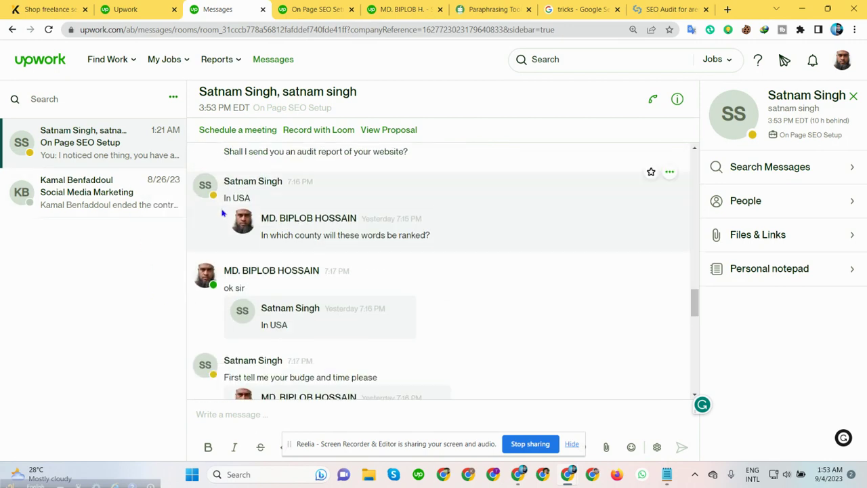
# - Scroll further up through the On Page SEO Setup chat history
pyautogui.scroll(10, 323, 189)
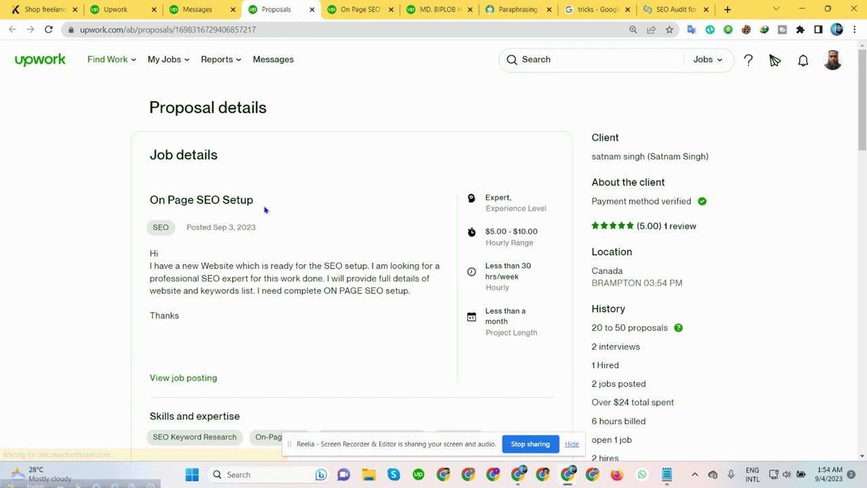
# - Scroll the proposal details and open the original job posting in a new tab
pyautogui.scroll(-6, 268, 208)
pyautogui.scroll(3, 274, 204)
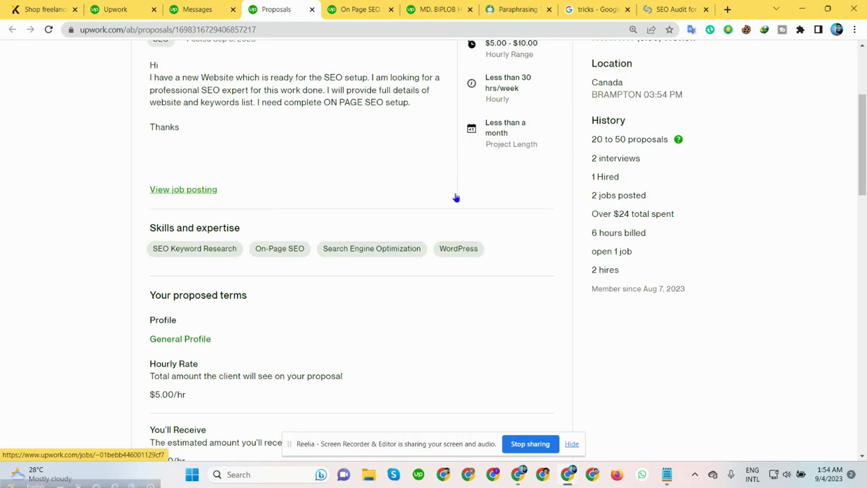
pyautogui.scroll(3, 275, 238)
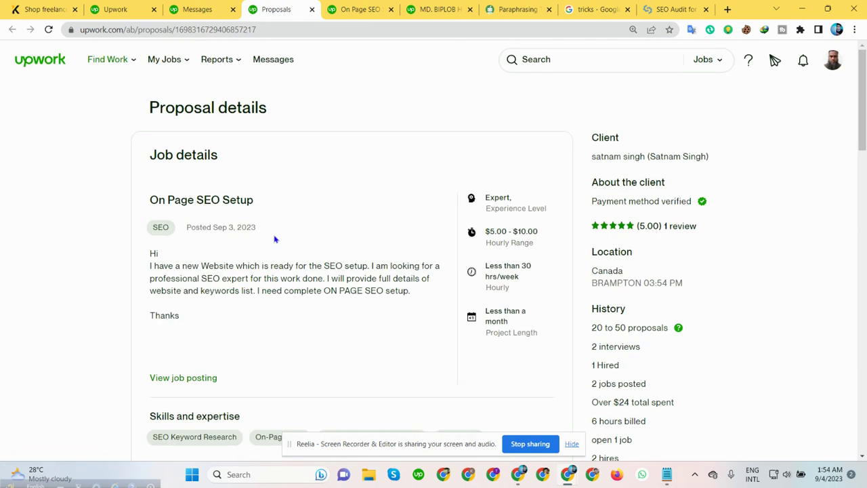
pyautogui.click(182, 379)
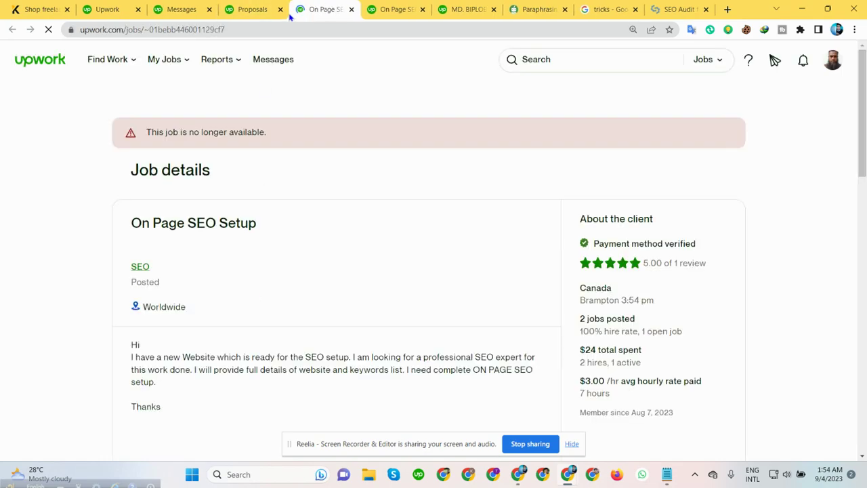
# - Check the 20 to 50 proposals figure and translate the '6 hours ago' last-viewed time into Bengali
pyautogui.scroll(-5, 298, 179)
pyautogui.scroll(-3, 306, 183)
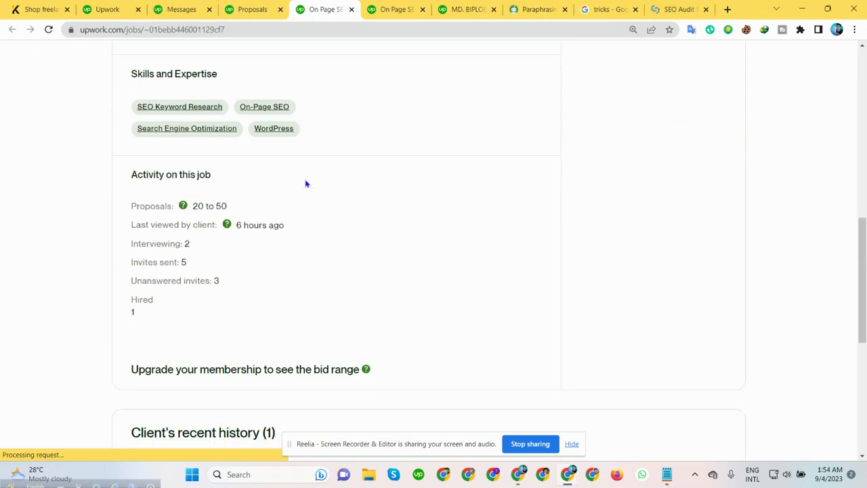
pyautogui.moveTo(238, 208); pyautogui.dragTo(184, 219)
pyautogui.click(250, 206)
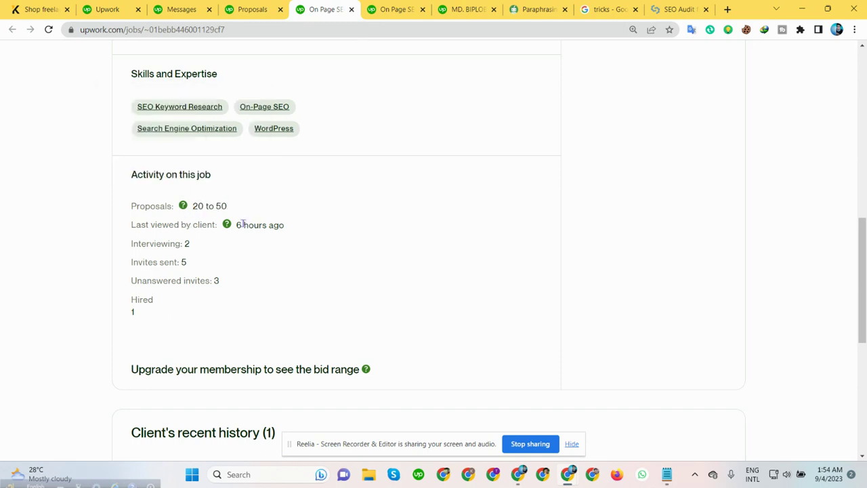
pyautogui.moveTo(242, 224); pyautogui.dragTo(288, 221)
pyautogui.click(291, 255)
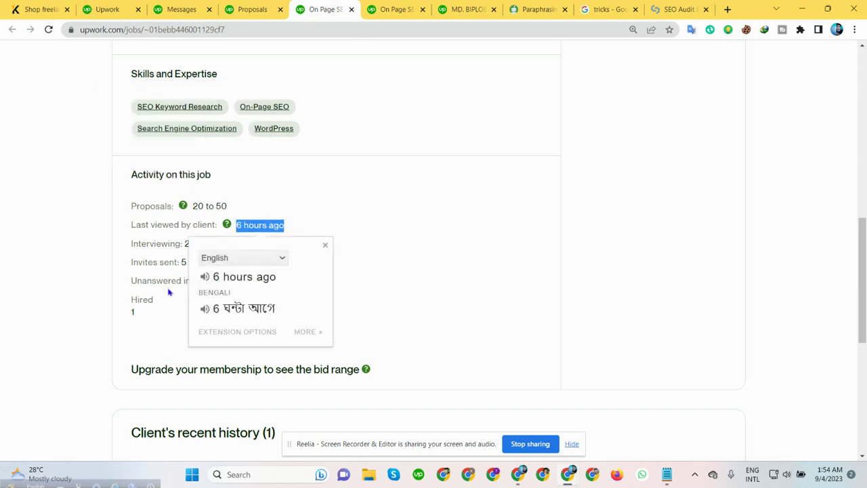
pyautogui.click(101, 292)
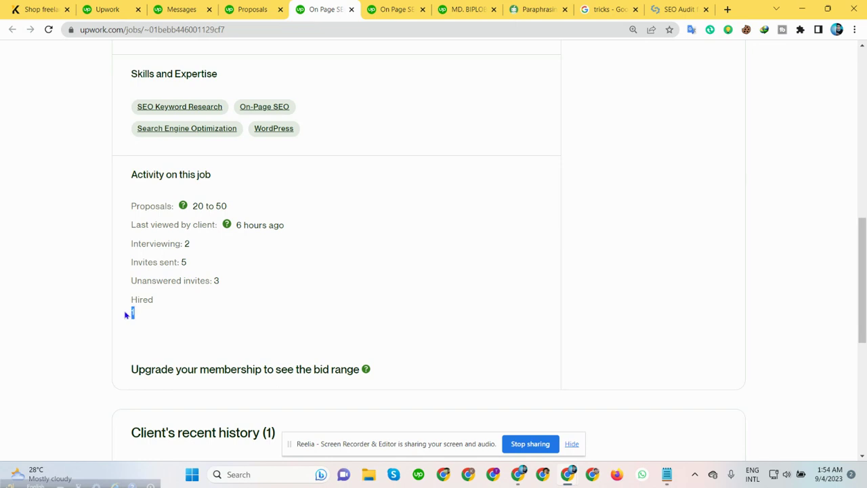
# - Review the posting's hired, interviewing and invites sent counts
pyautogui.click(191, 244)
pyautogui.click(191, 249)
pyautogui.doubleClick(183, 263)
pyautogui.click(217, 266)
pyautogui.scroll(8, 304, 243)
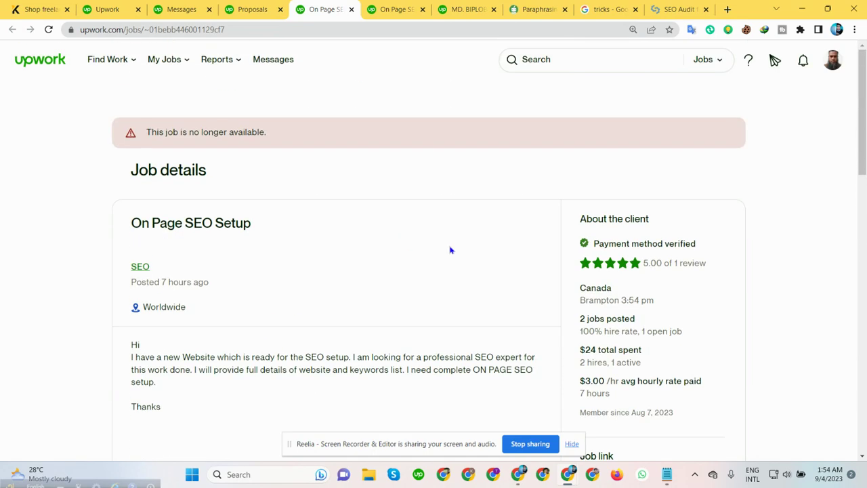
pyautogui.scroll(-3, 540, 276)
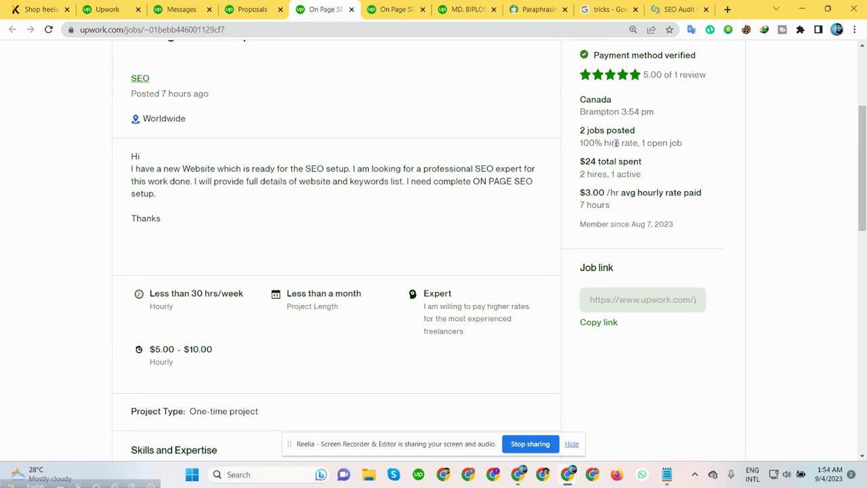
# - Highlight the client's 100% hire rate and $24 total spend
pyautogui.moveTo(578, 144); pyautogui.dragTo(640, 142)
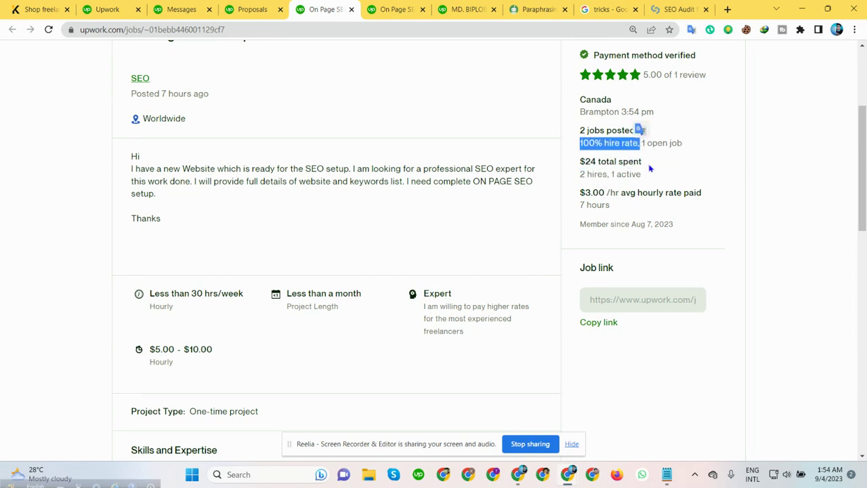
pyautogui.click(650, 169)
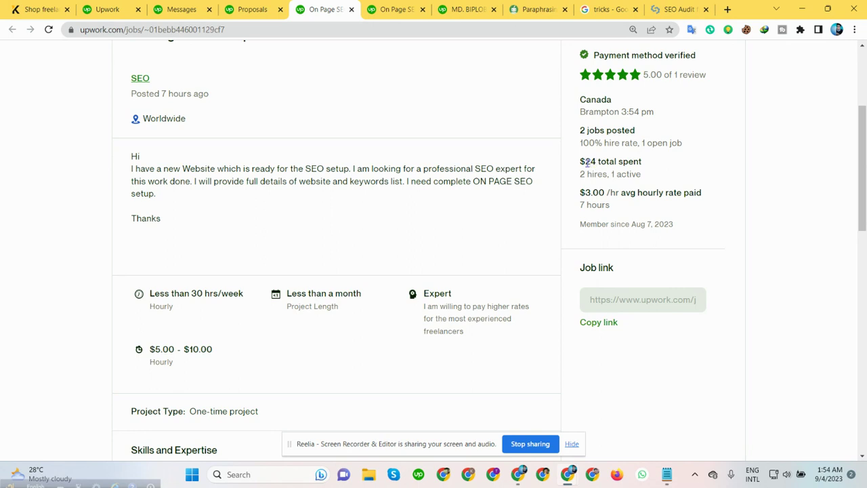
pyautogui.moveTo(587, 162); pyautogui.dragTo(599, 161)
pyautogui.click(599, 162)
# - Scroll the posting once more, then close the Messages tab
pyautogui.scroll(3, 506, 180)
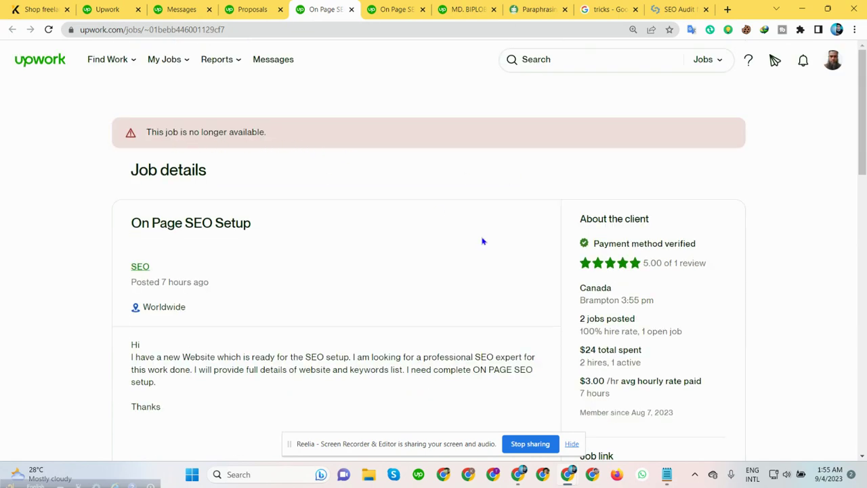
pyautogui.scroll(-5, 312, 254)
pyautogui.scroll(5, 313, 226)
pyautogui.click(209, 10)
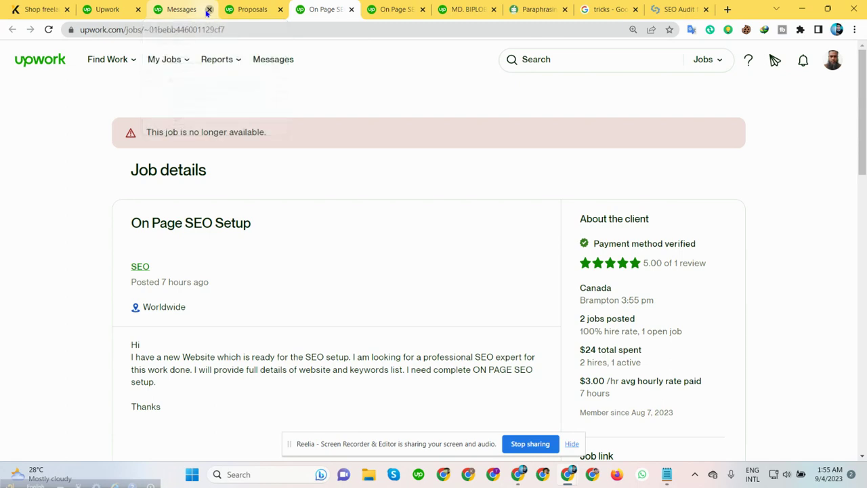
# - Close the proposals page and both On Page SEO job pages, then browse the Best Matches feed
pyautogui.click(209, 9)
pyautogui.click(209, 9)
pyautogui.click(208, 10)
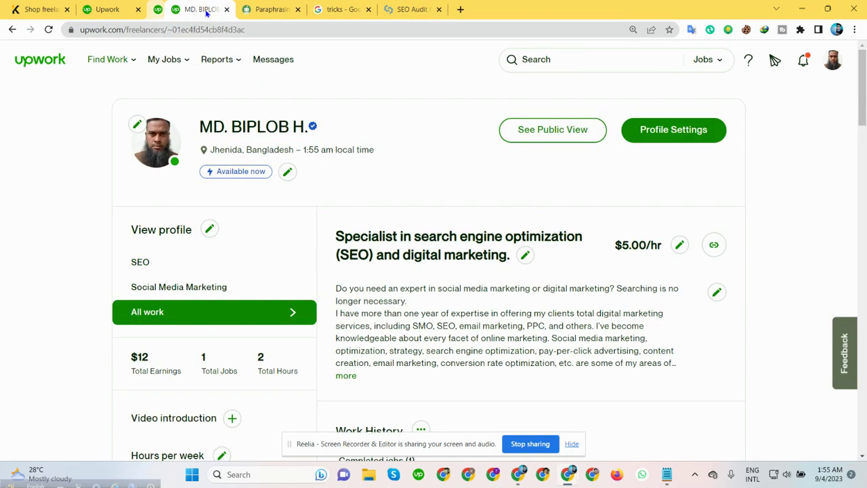
pyautogui.click(166, 7)
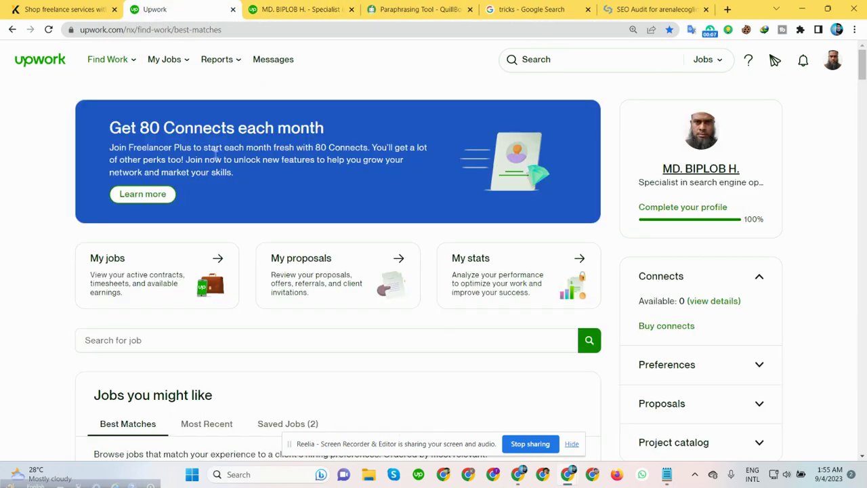
pyautogui.scroll(-5, 216, 154)
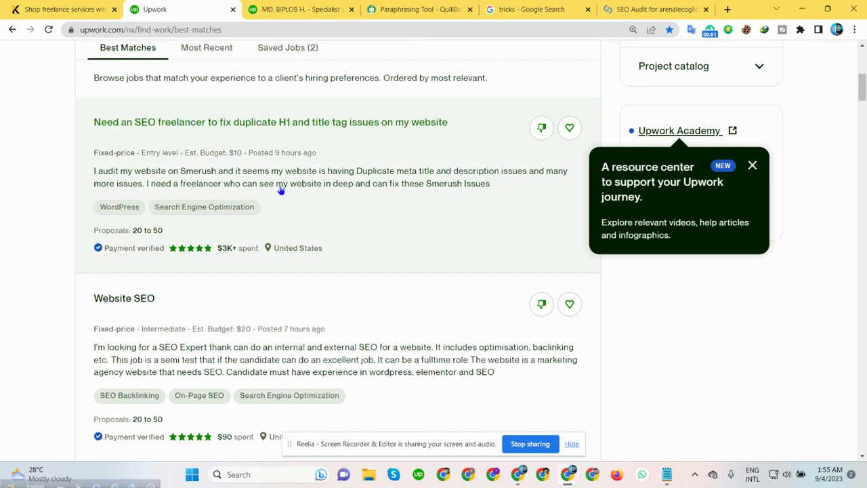
pyautogui.click(280, 190)
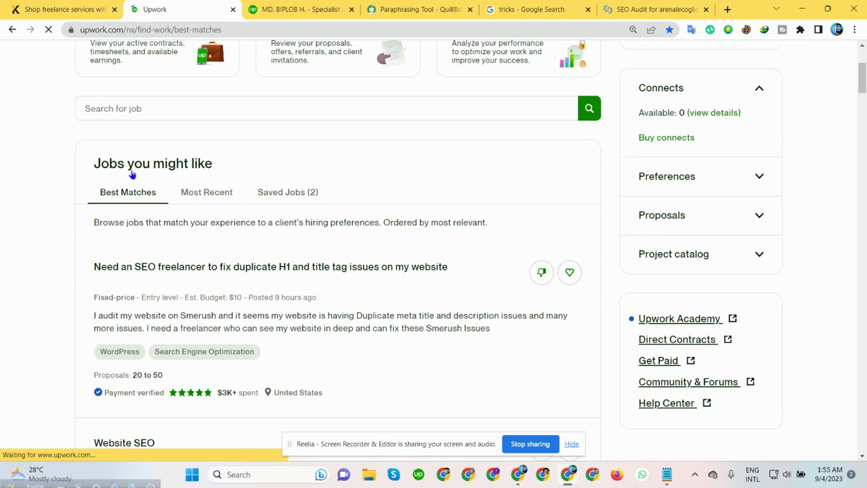
pyautogui.scroll(-3, 134, 166)
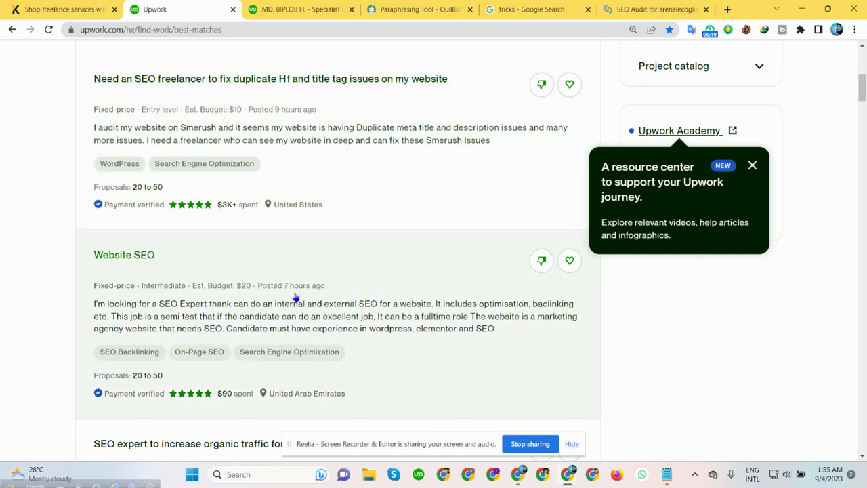
pyautogui.scroll(-3, 378, 232)
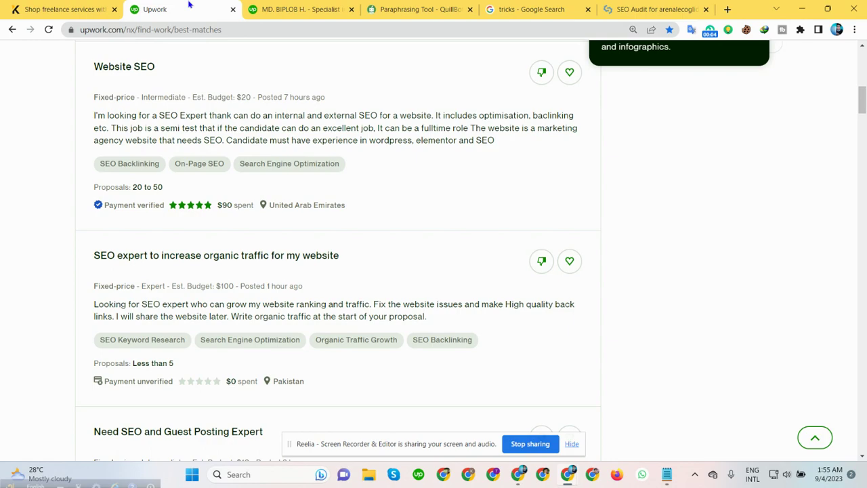
pyautogui.scroll(3, 278, 238)
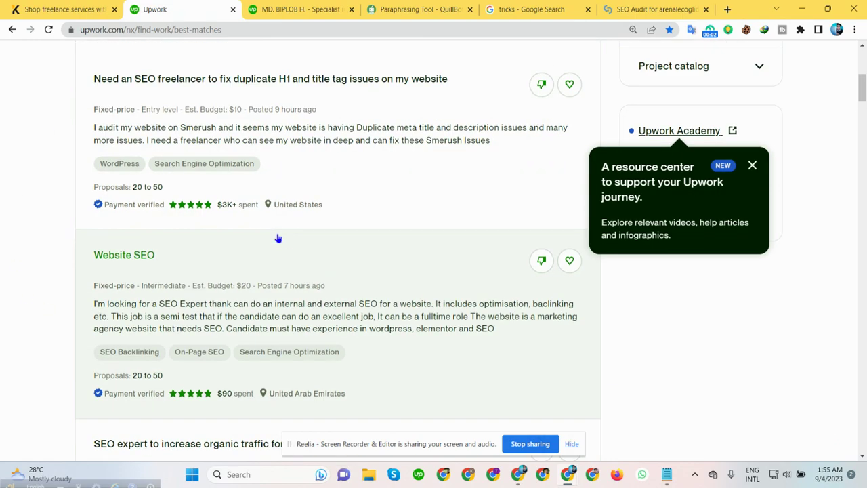
# - Reload Best Matches and scroll down to the SEO assitant job listing
pyautogui.press('F5')
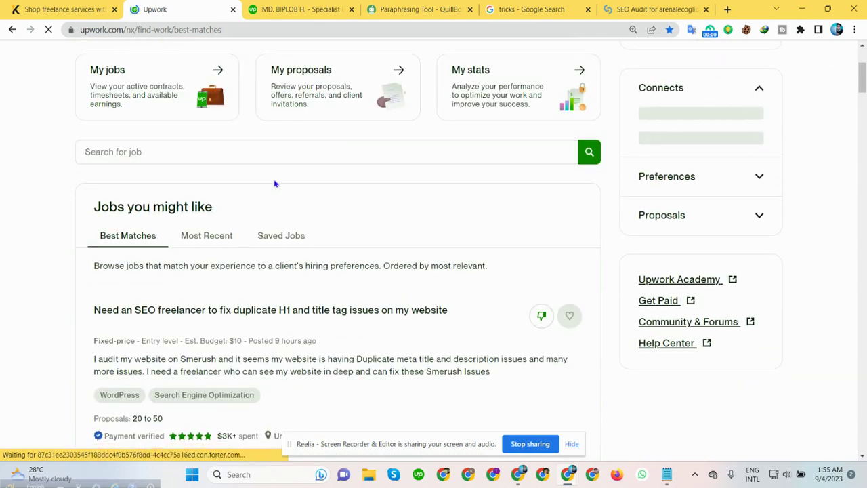
pyautogui.scroll(-3, 275, 183)
pyautogui.scroll(-6, 274, 183)
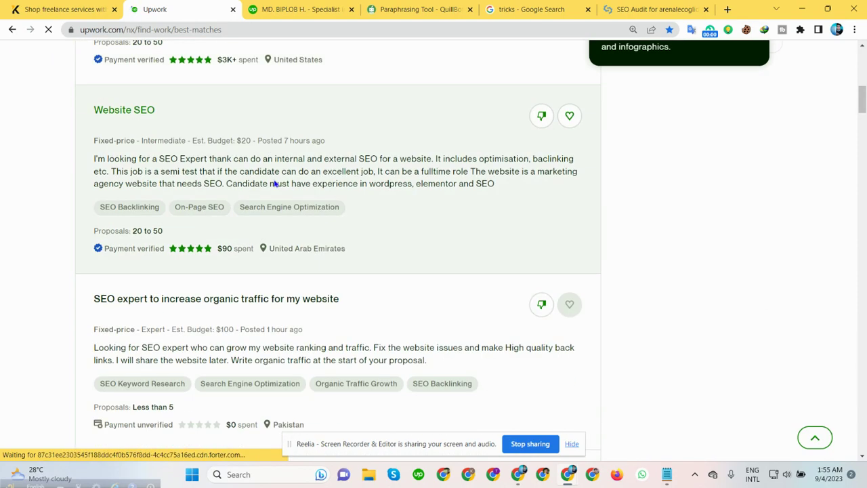
pyautogui.scroll(-3, 274, 183)
pyautogui.scroll(-3, 242, 213)
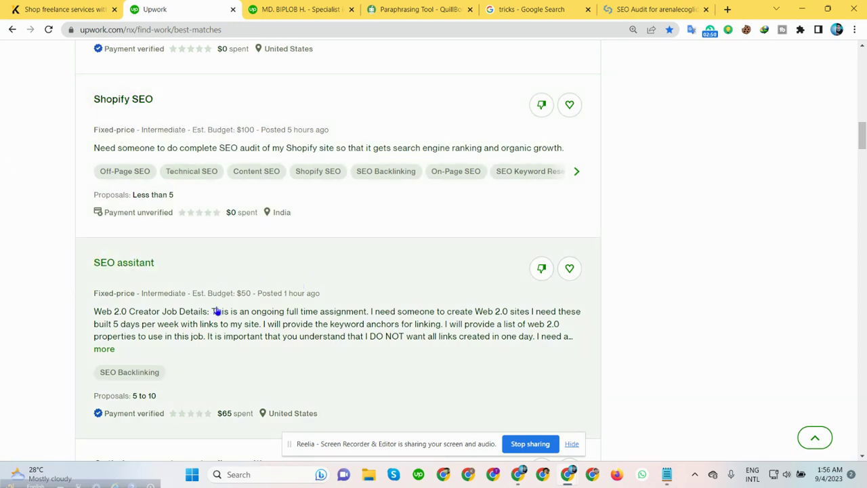
pyautogui.scroll(-3, 387, 285)
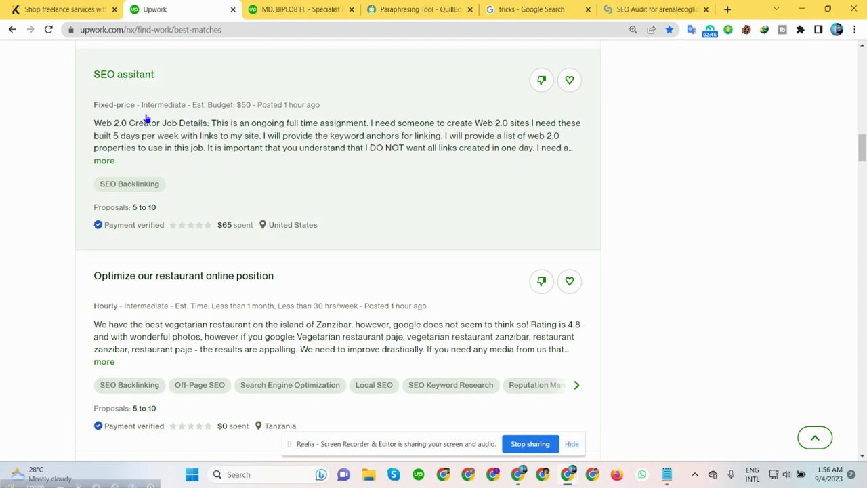
pyautogui.rightClick(143, 83)
# - Open the SEO assitant job in a new tab and check its Interviewing count
pyautogui.click(186, 89)
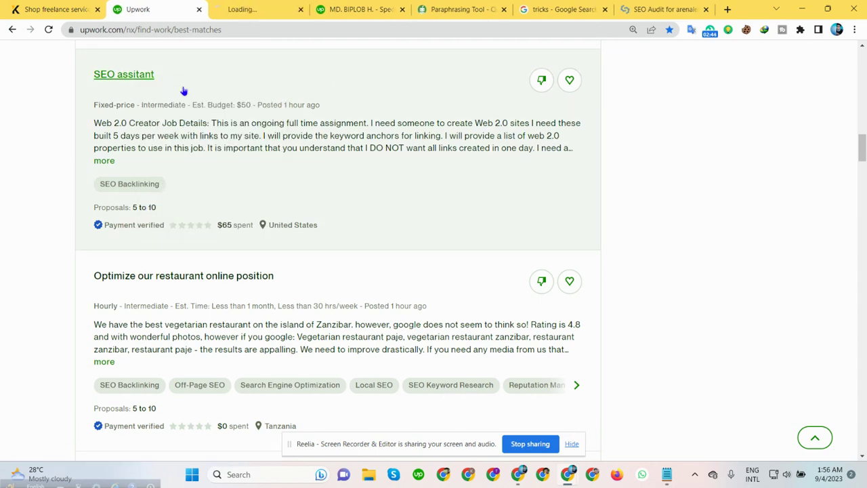
pyautogui.click(254, 10)
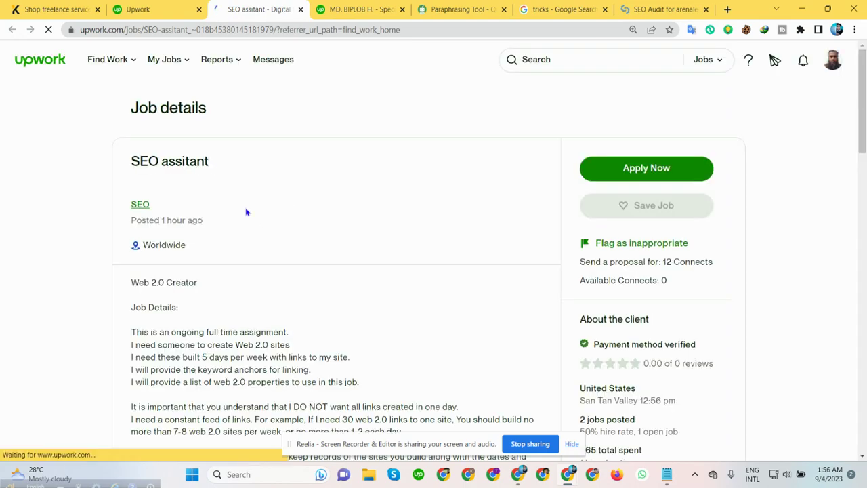
pyautogui.scroll(-15, 246, 210)
pyautogui.scroll(3, 265, 208)
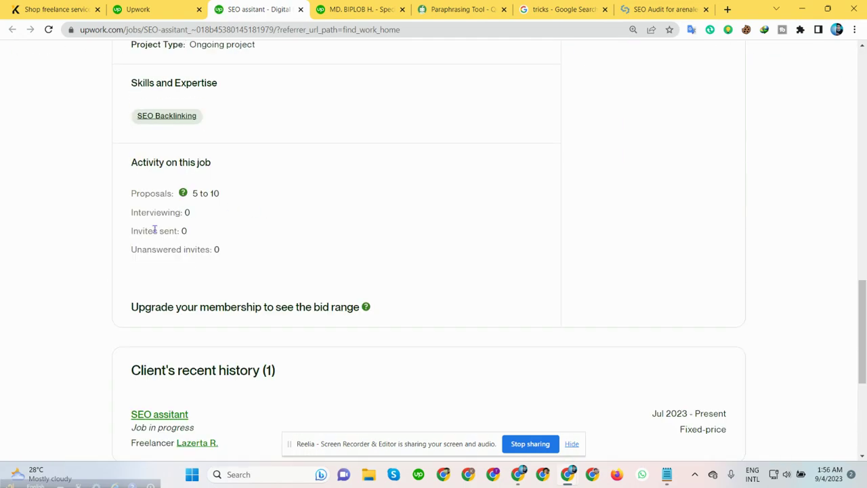
pyautogui.moveTo(186, 212); pyautogui.dragTo(193, 214)
pyautogui.click(203, 215)
pyautogui.scroll(3, 320, 200)
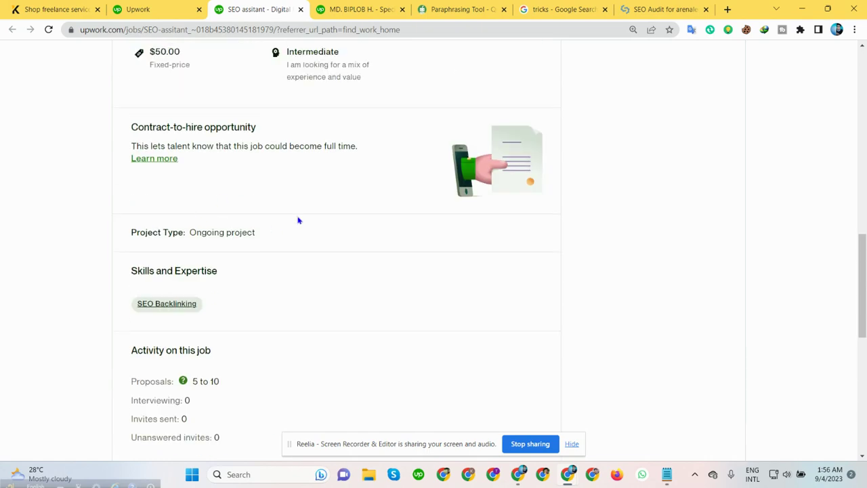
pyautogui.scroll(3, 298, 221)
pyautogui.scroll(3, 285, 196)
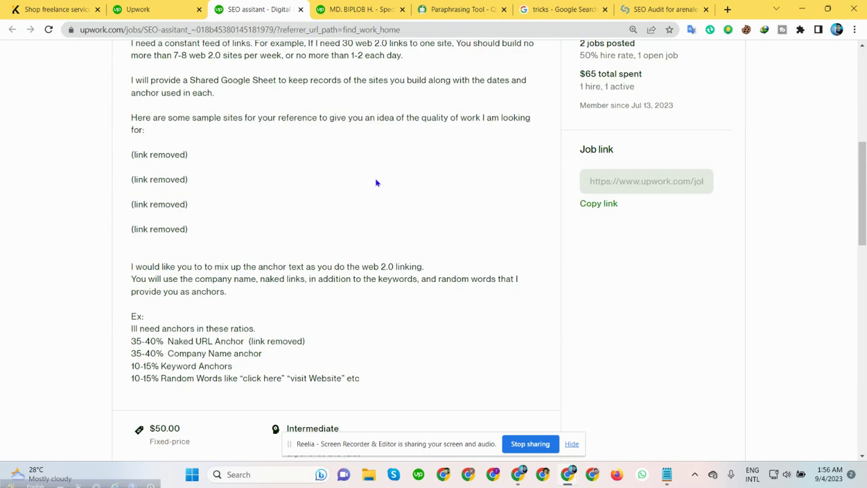
pyautogui.scroll(3, 383, 183)
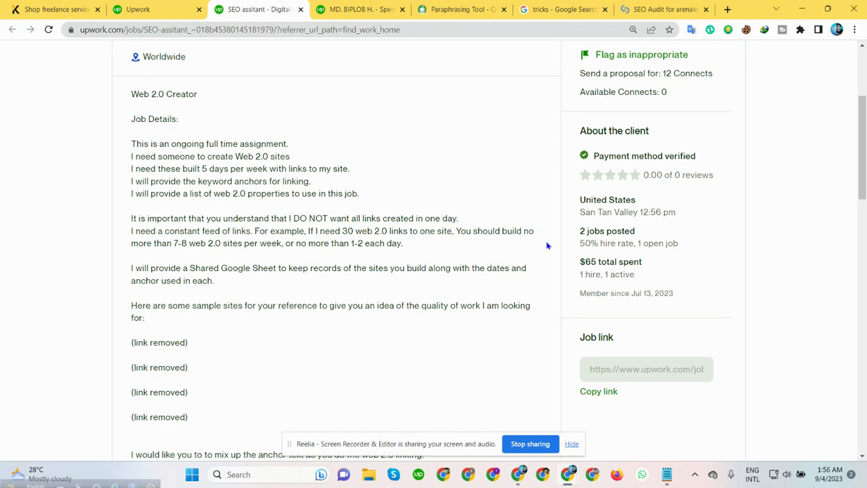
# - Review the client's 50% hire rate and 2 jobs posted
pyautogui.moveTo(577, 246); pyautogui.dragTo(635, 245)
pyautogui.click(686, 243)
pyautogui.moveTo(577, 235); pyautogui.dragTo(603, 234)
pyautogui.click(654, 238)
pyautogui.scroll(-15, 348, 251)
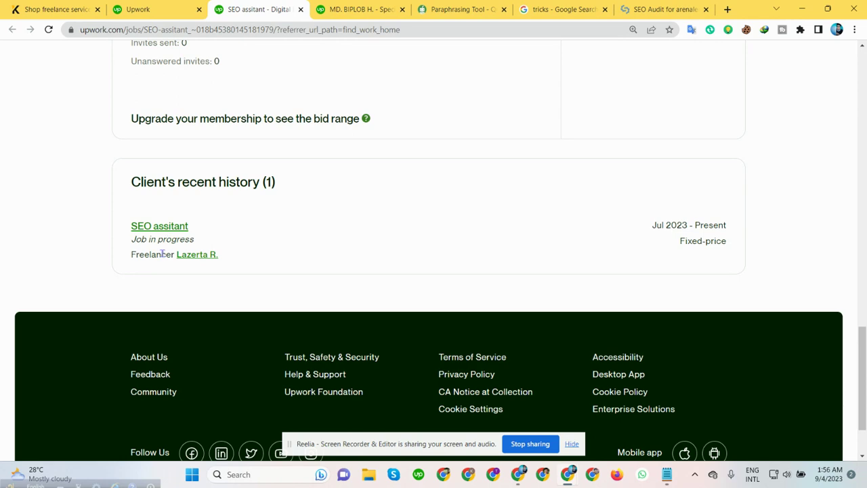
pyautogui.scroll(15, 392, 158)
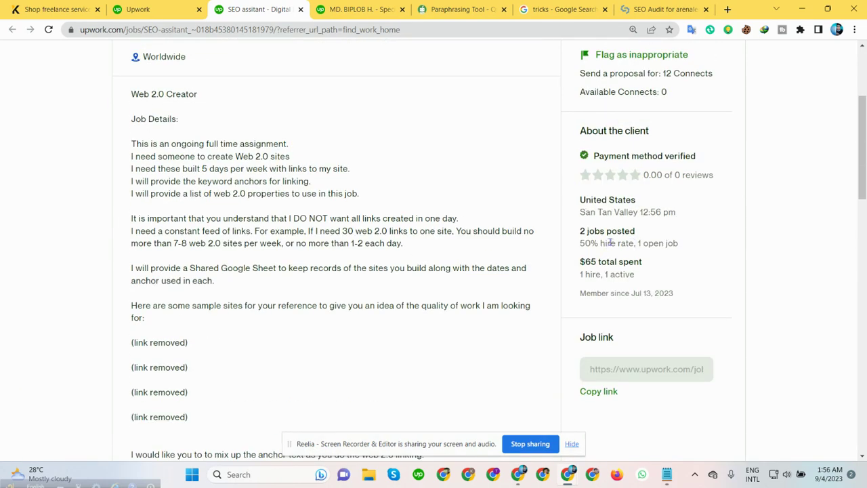
pyautogui.moveTo(581, 231); pyautogui.dragTo(635, 232)
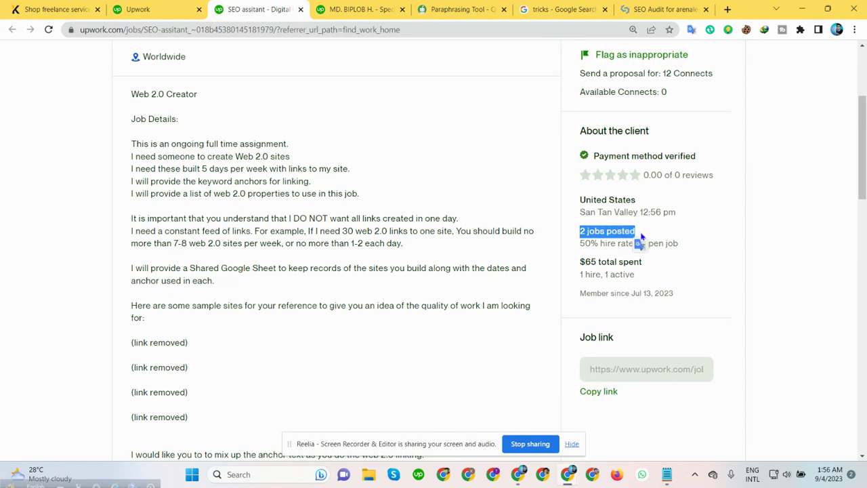
pyautogui.click(657, 238)
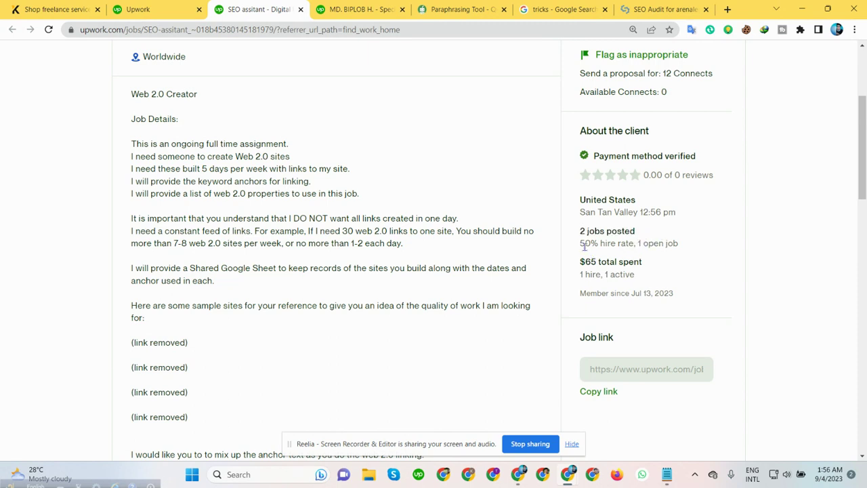
pyautogui.moveTo(579, 246); pyautogui.dragTo(635, 244)
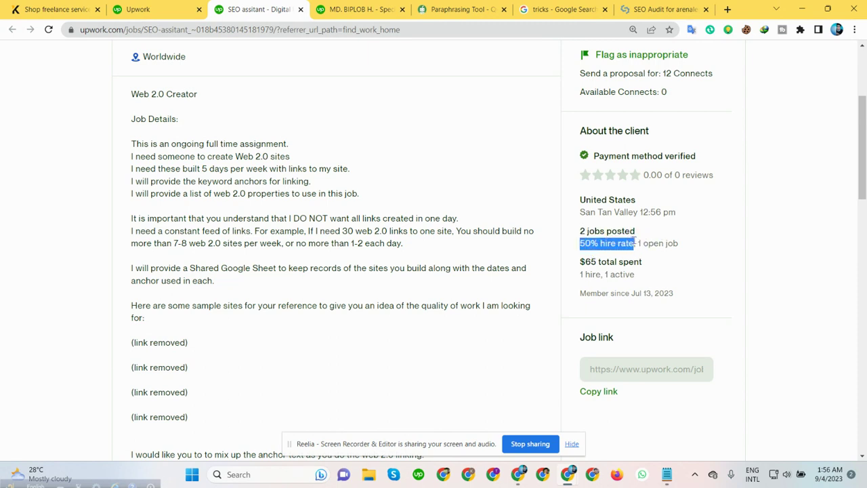
pyautogui.click(366, 169)
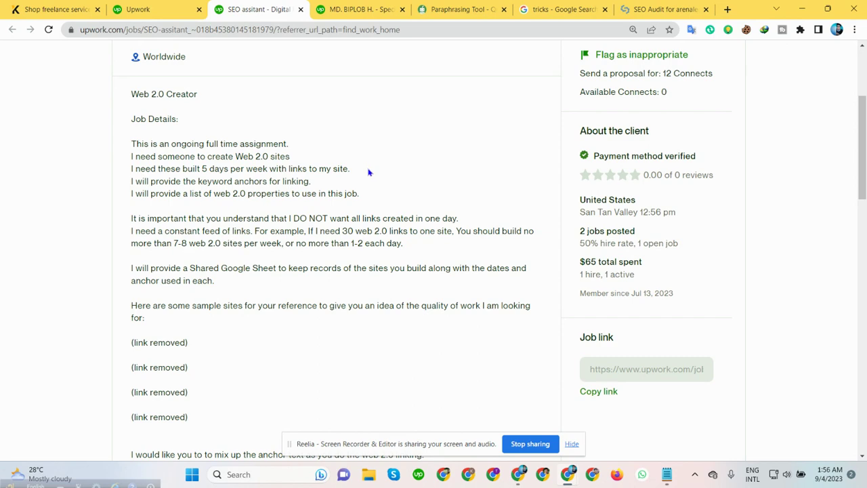
# - Check the job's Intermediate experience level, with a translation, and its $50.00 fixed price
pyautogui.scroll(2, 368, 172)
pyautogui.scroll(-7, 369, 172)
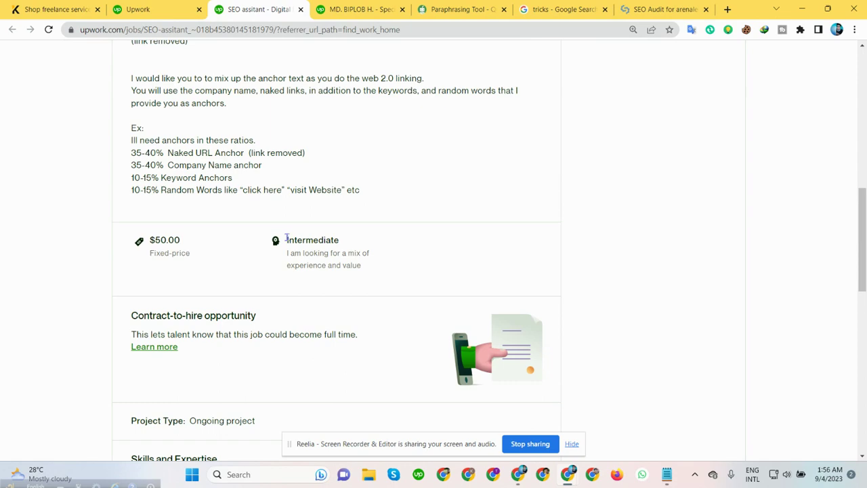
pyautogui.moveTo(286, 238); pyautogui.dragTo(355, 234)
pyautogui.click(358, 229)
pyautogui.moveTo(184, 239); pyautogui.dragTo(112, 244)
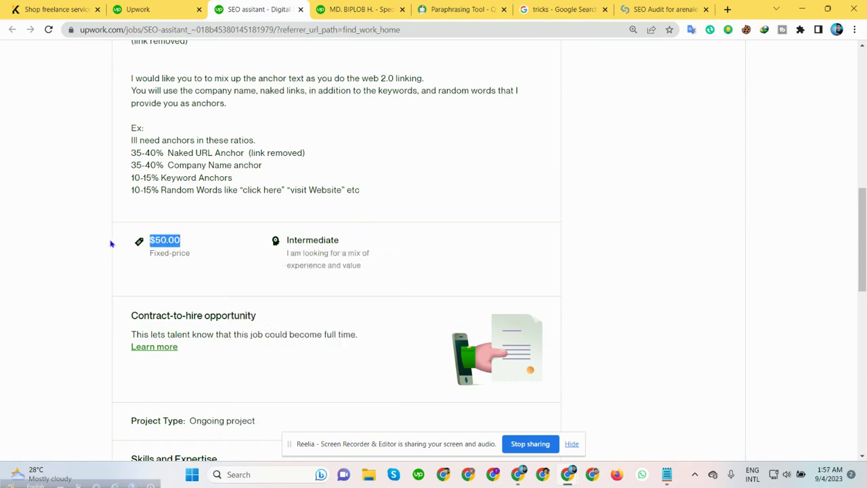
pyautogui.click(54, 244)
pyautogui.scroll(10, 212, 226)
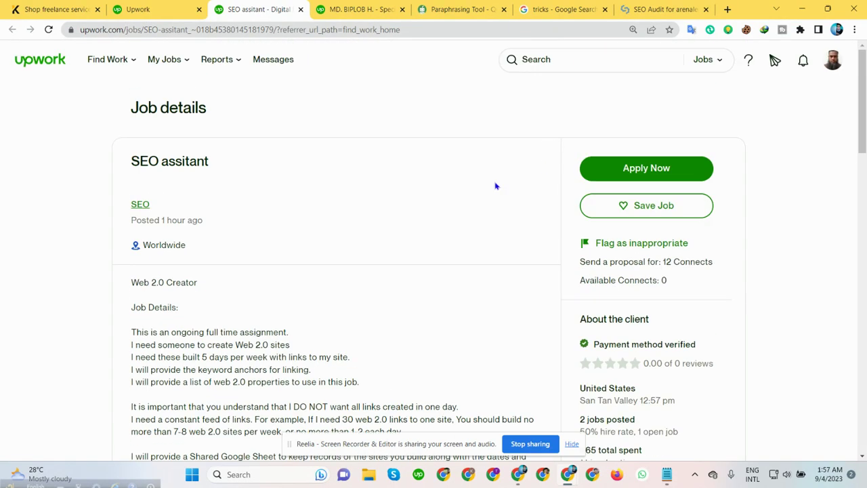
# - Return to Best Matches and open the SEO assitant job in another tab
pyautogui.click(138, 10)
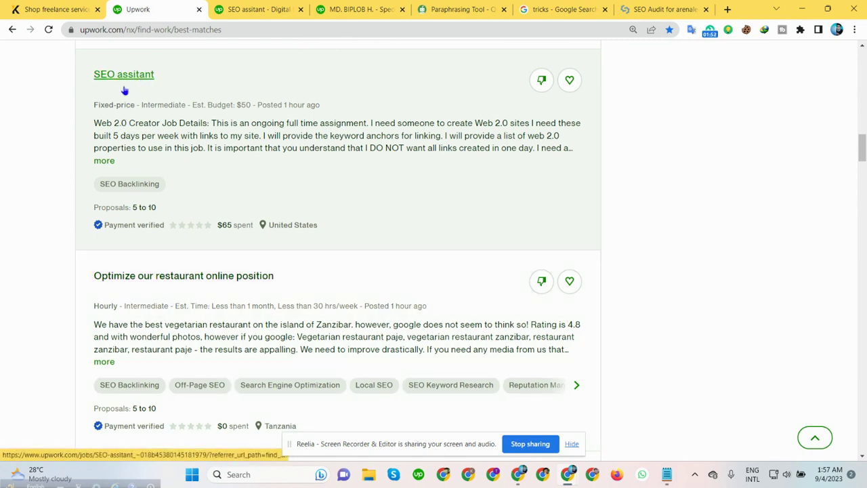
pyautogui.rightClick(123, 81)
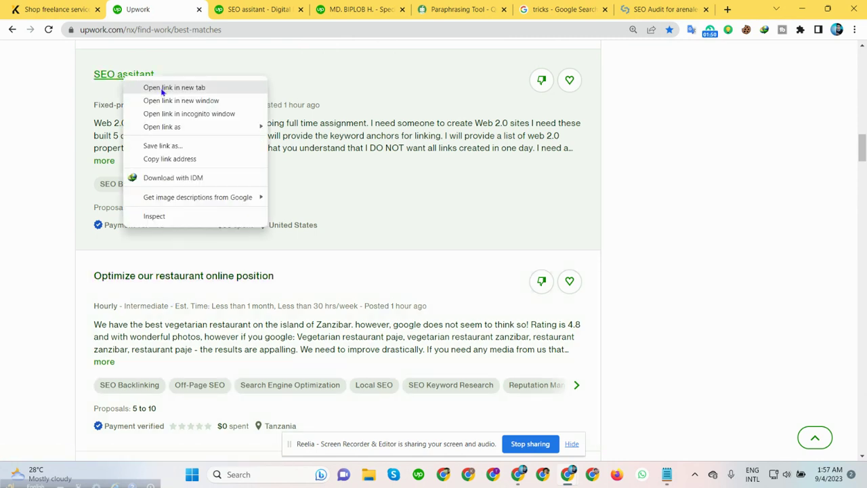
pyautogui.click(166, 87)
# - Dismiss the not-enough-Connects notice, read the SEO assitant description, and bring up the client proposal notes
pyautogui.click(296, 8)
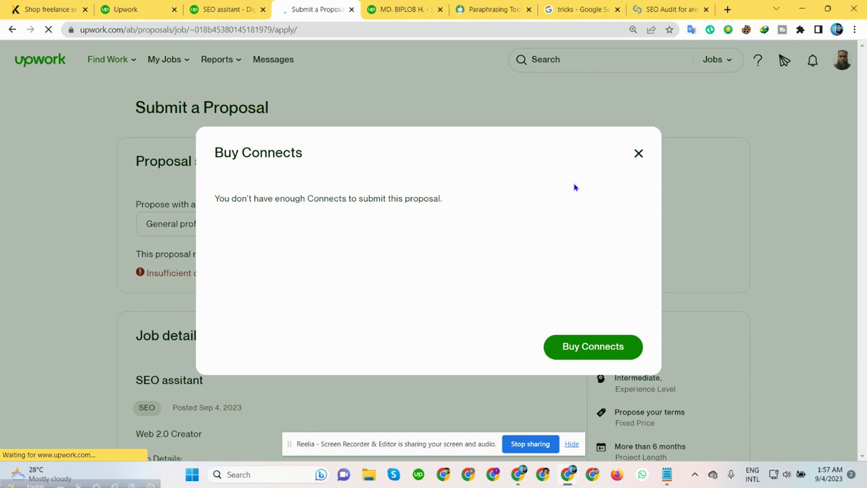
pyautogui.click(638, 155)
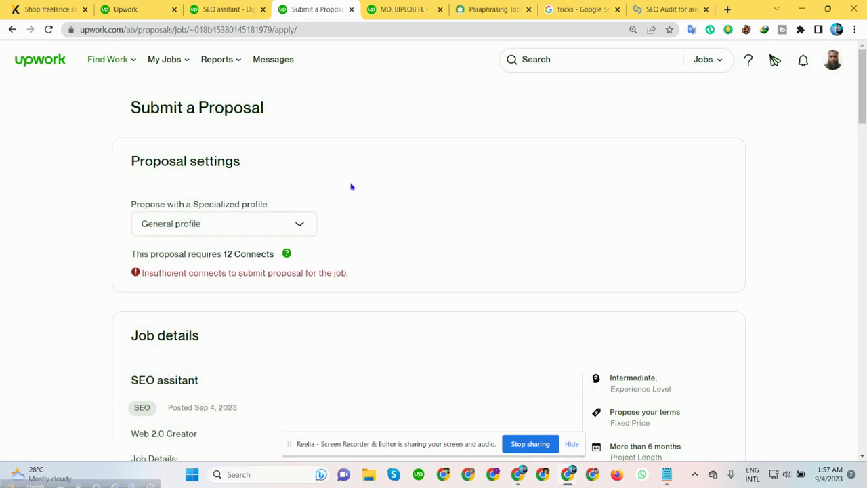
pyautogui.scroll(-3, 347, 186)
pyautogui.scroll(-3, 320, 210)
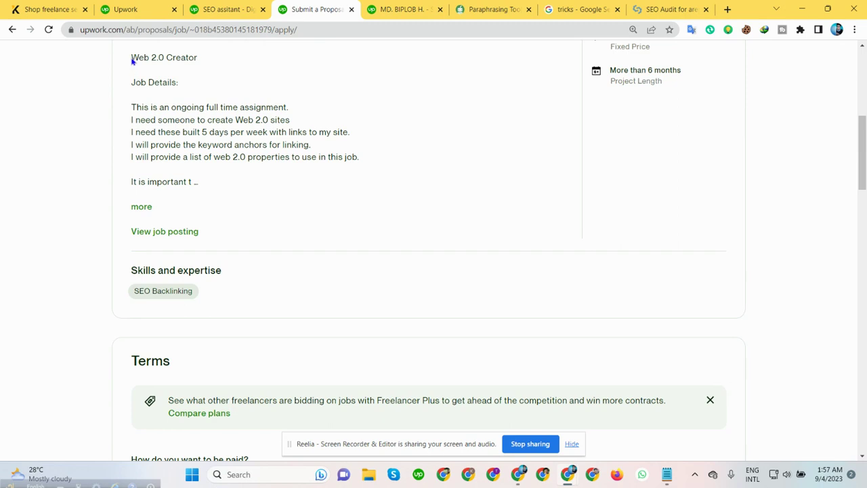
pyautogui.moveTo(133, 61); pyautogui.dragTo(149, 211)
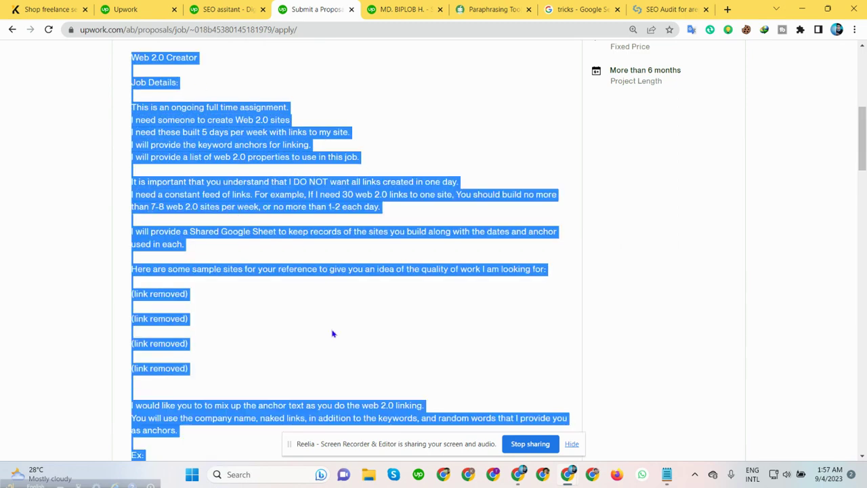
pyautogui.click(333, 333)
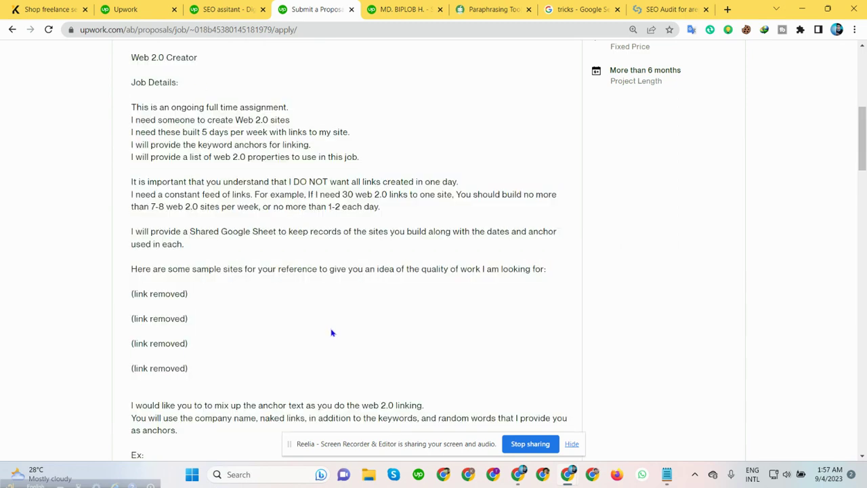
pyautogui.doubleClick(742, 14)
pyautogui.click(677, 11)
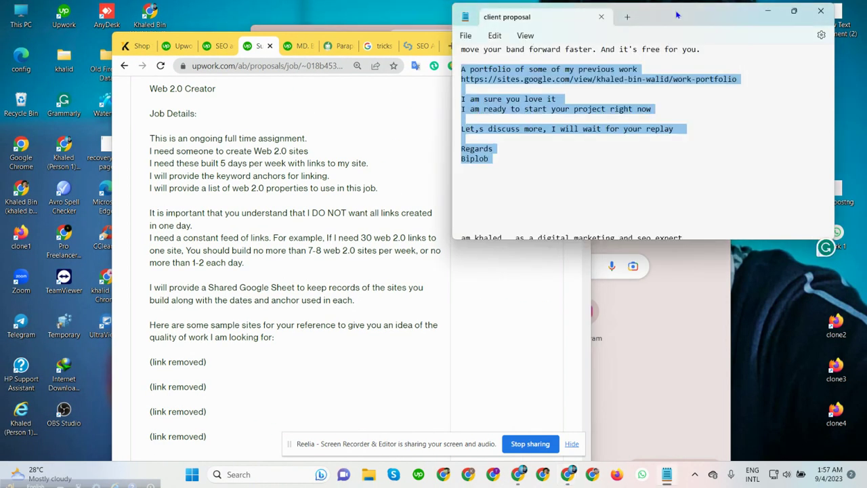
# - Maximize the client proposal notes, read the past proposal down to the skill sets, then minimize Notepad
pyautogui.click(794, 11)
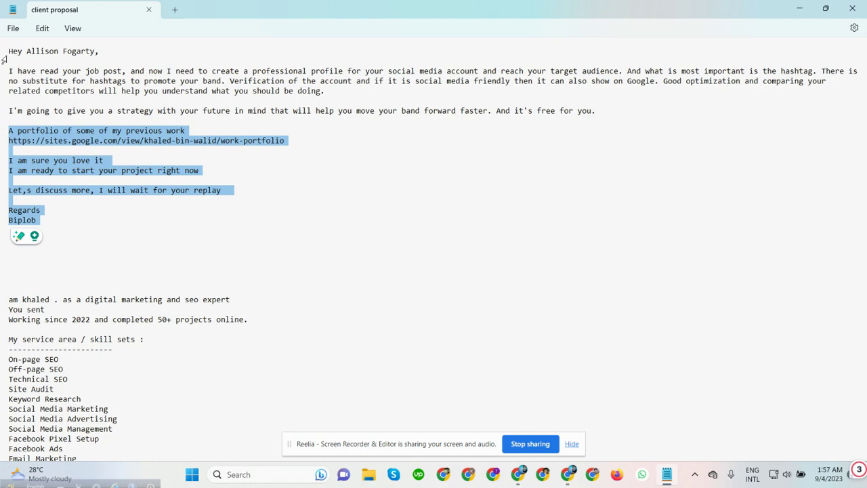
pyautogui.moveTo(6, 52); pyautogui.dragTo(139, 344)
pyautogui.click(349, 318)
pyautogui.scroll(-3, 240, 275)
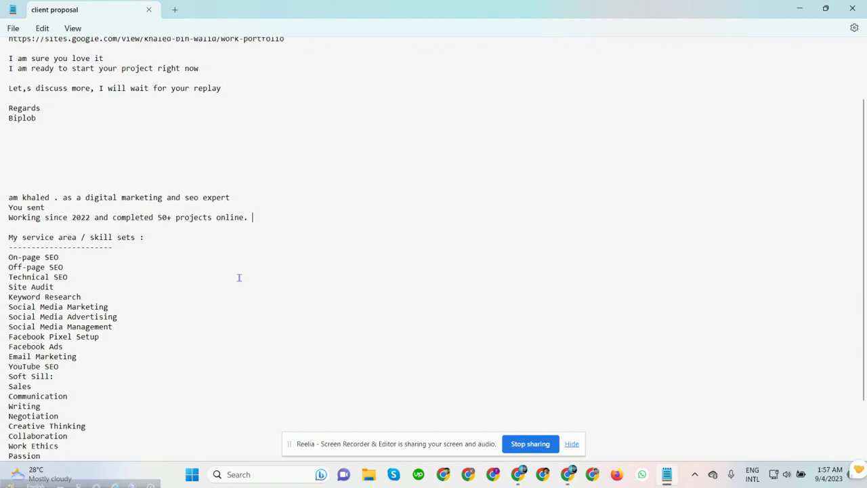
pyautogui.scroll(3, 231, 267)
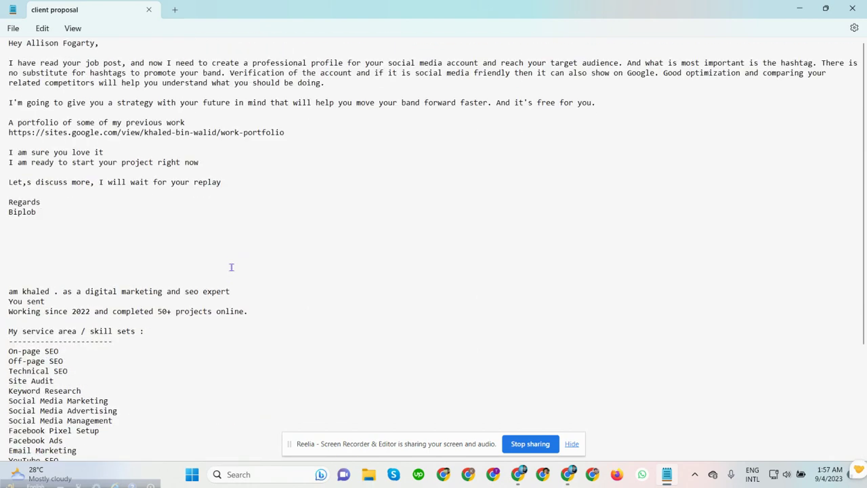
pyautogui.click(799, 8)
# - Maximize Chrome, find 'web 2.0' in the job description and search Google for it in a new tab
pyautogui.doubleClick(480, 46)
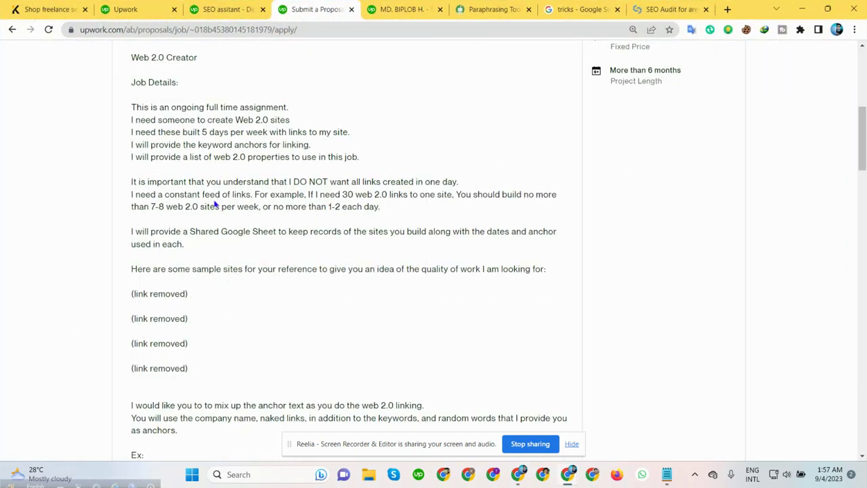
pyautogui.scroll(-3, 259, 202)
pyautogui.scroll(8, 226, 212)
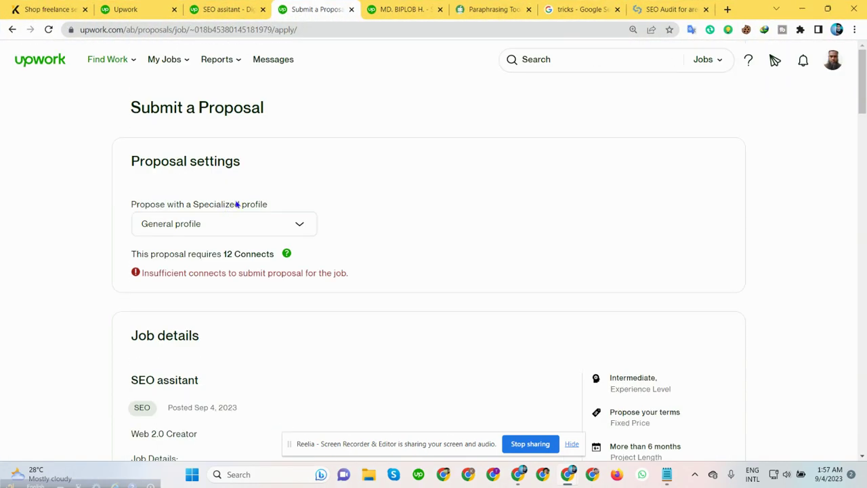
pyautogui.scroll(-5, 246, 143)
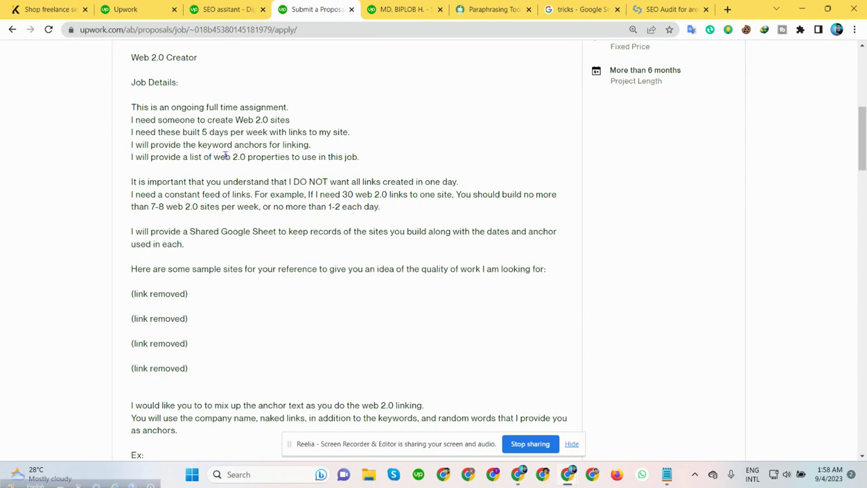
pyautogui.moveTo(245, 157); pyautogui.dragTo(213, 157)
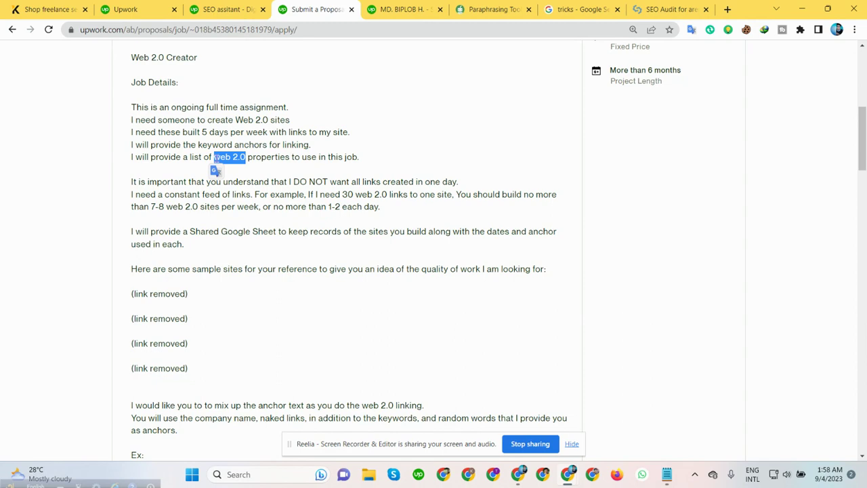
pyautogui.hotkey('ctrl', 'c')
pyautogui.hotkey('ctrl', 't')
pyautogui.hotkey('ctrl', 'v')
pyautogui.press('Return')
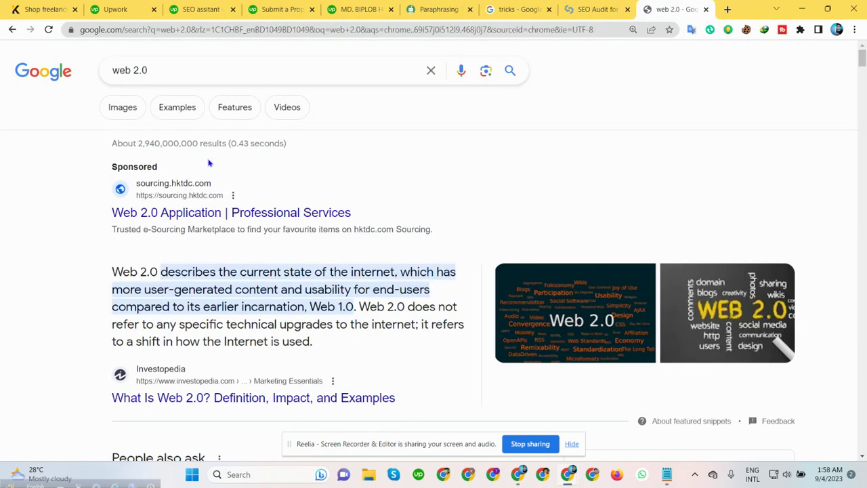
# - Skim the Google results defining web 2.0, then close that tab and deselect the term
pyautogui.scroll(-3, 173, 203)
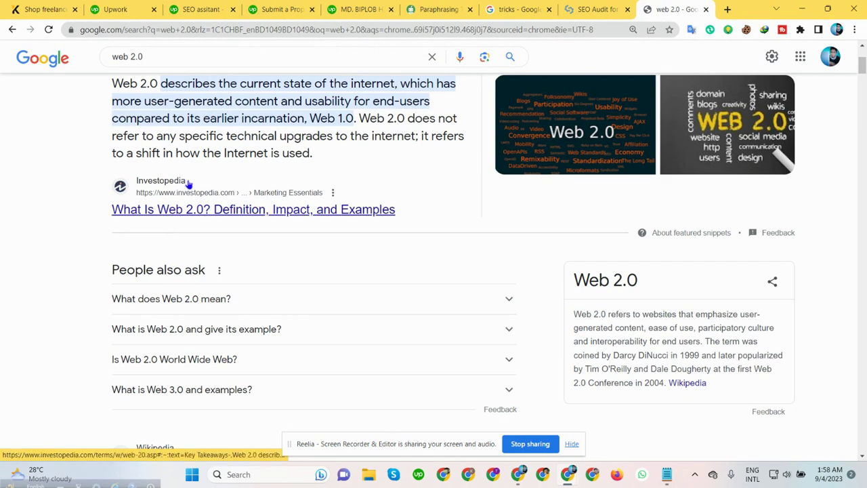
pyautogui.scroll(-3, 193, 222)
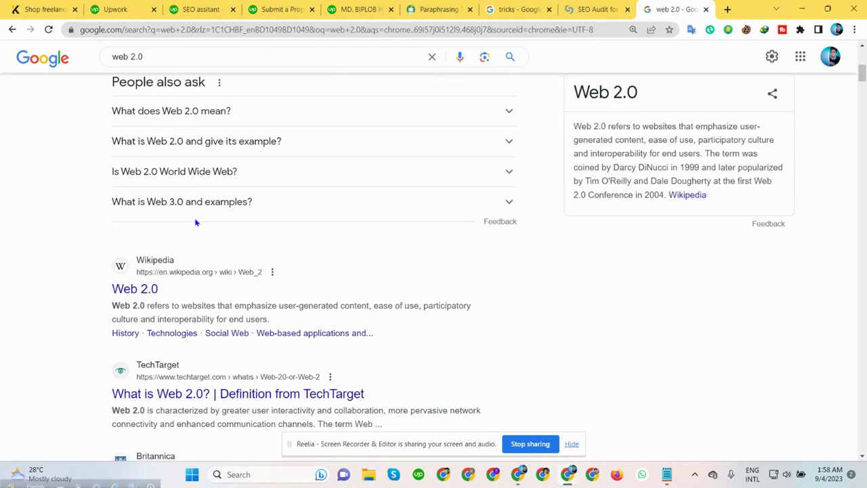
pyautogui.scroll(-3, 122, 291)
pyautogui.scroll(9, 467, 91)
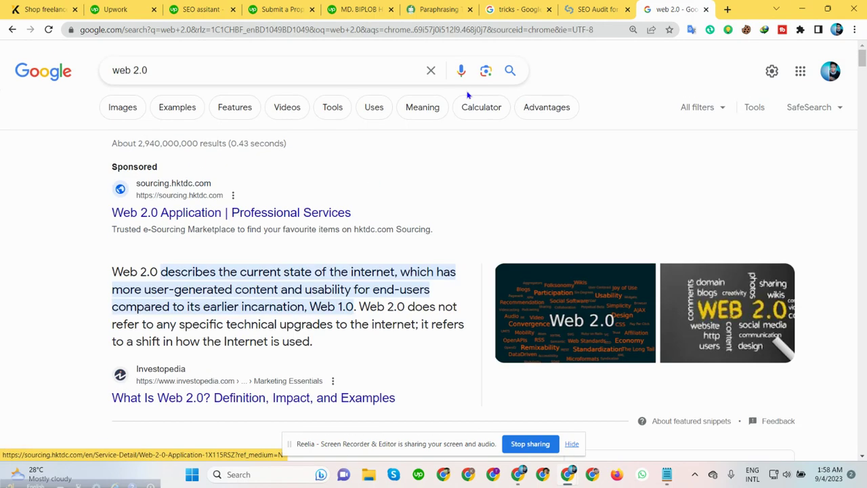
pyautogui.click(706, 8)
pyautogui.click(341, 169)
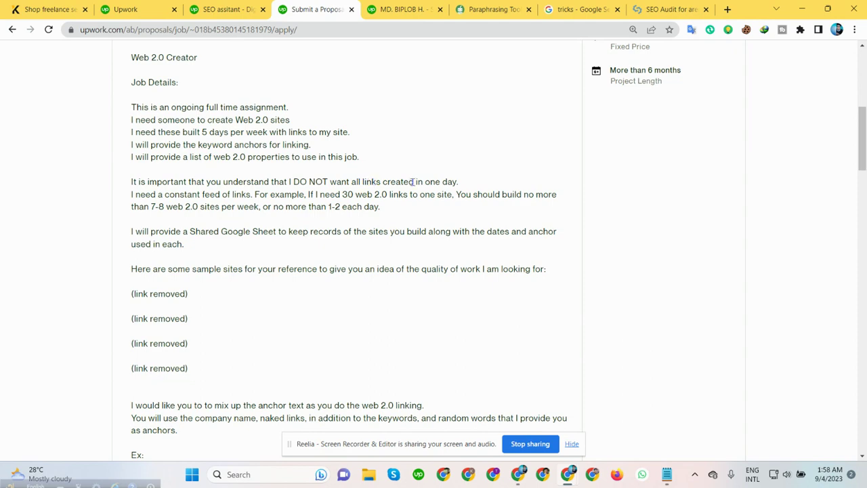
# - Close the SEO assistant job and Submit a Proposal tabs, returning to the Best Matches feed
pyautogui.scroll(5, 290, 171)
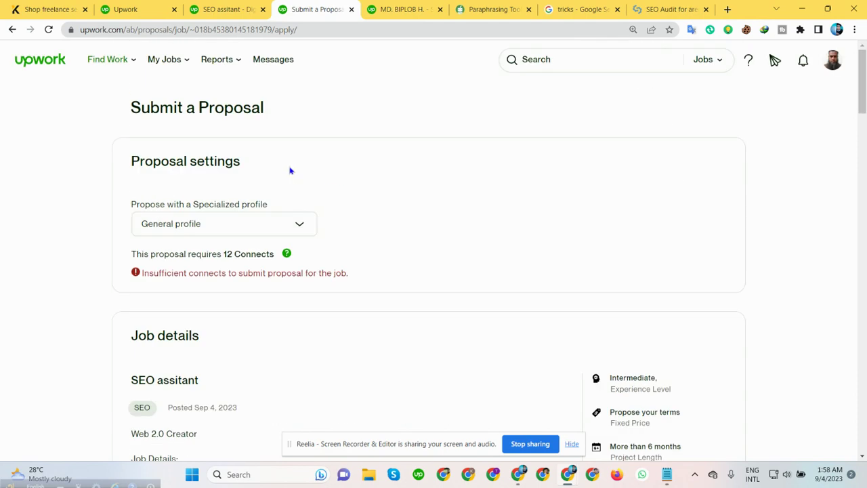
pyautogui.scroll(-5, 290, 170)
pyautogui.scroll(5, 290, 171)
pyautogui.moveTo(224, 59)
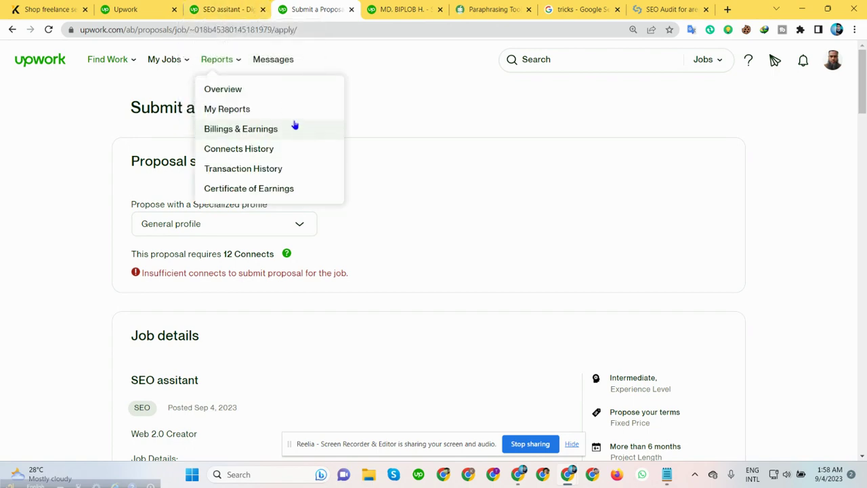
pyautogui.click(263, 9)
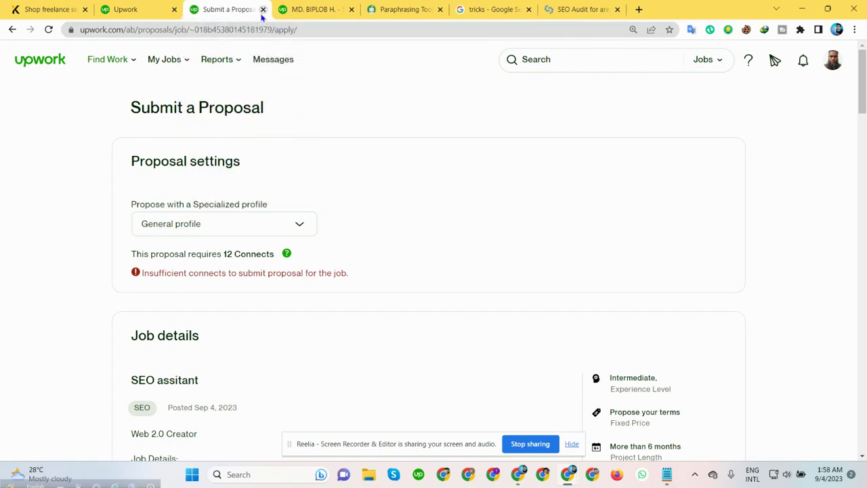
pyautogui.click(263, 8)
pyautogui.click(139, 9)
# - Scroll to the SEO Expert job and open it in a new tab
pyautogui.scroll(-3, 219, 154)
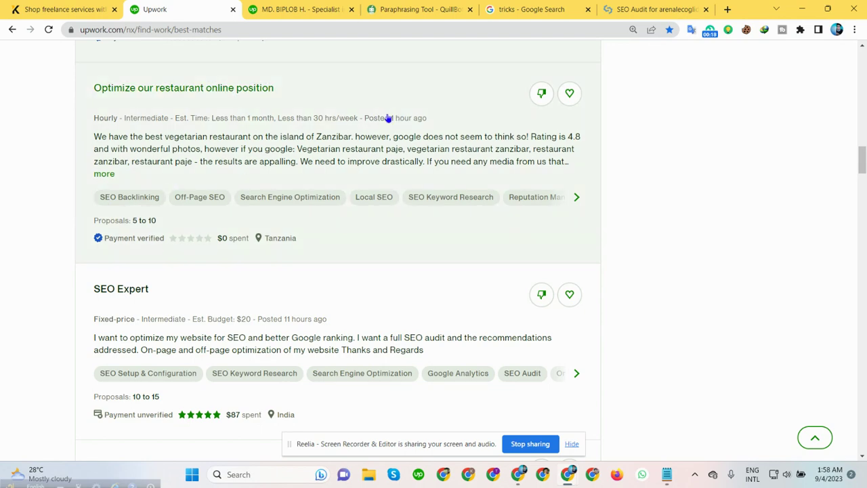
pyautogui.scroll(-3, 215, 224)
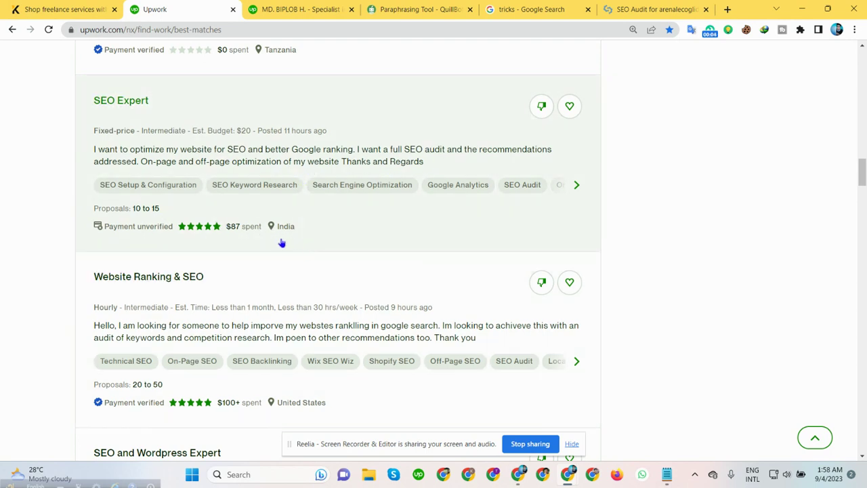
pyautogui.rightClick(135, 103)
pyautogui.click(173, 116)
pyautogui.rightClick(123, 102)
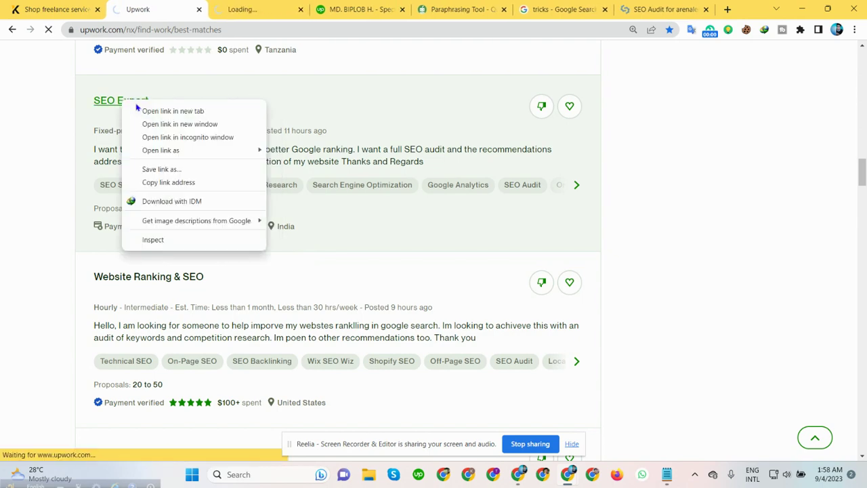
# - Open the SEO Expert job in a second tab, compare both pages, then return to the home feed
pyautogui.click(173, 111)
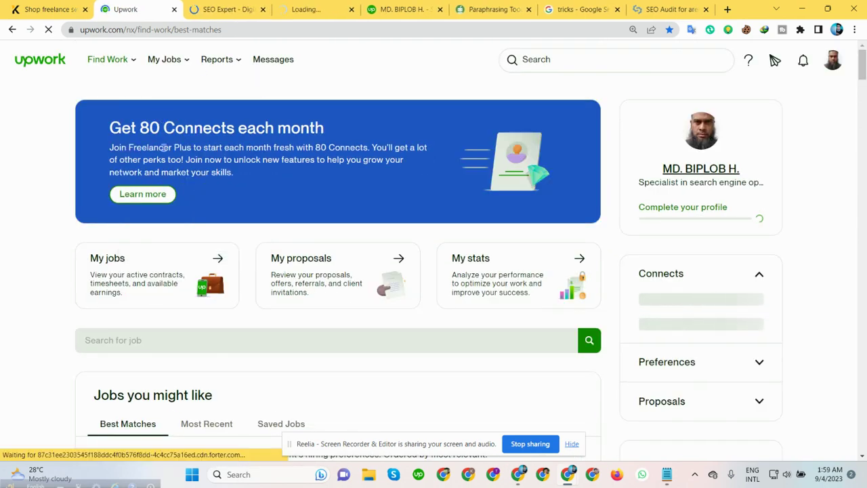
pyautogui.click(309, 8)
pyautogui.click(223, 9)
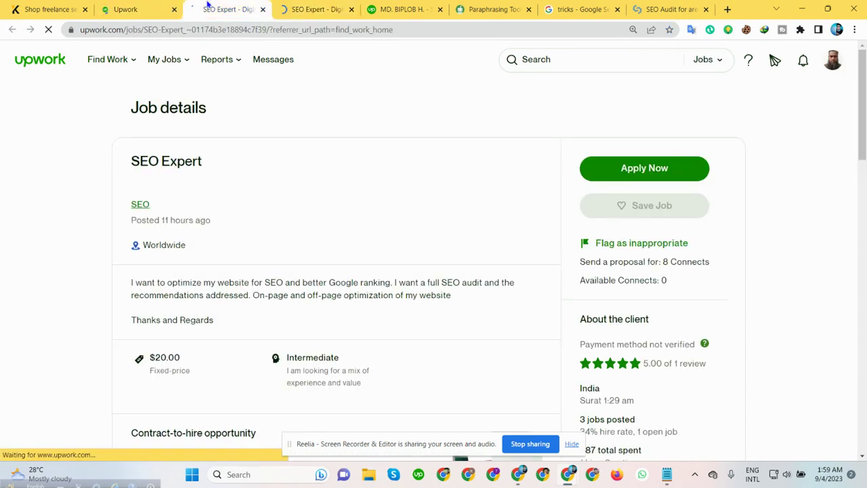
pyautogui.click(296, 8)
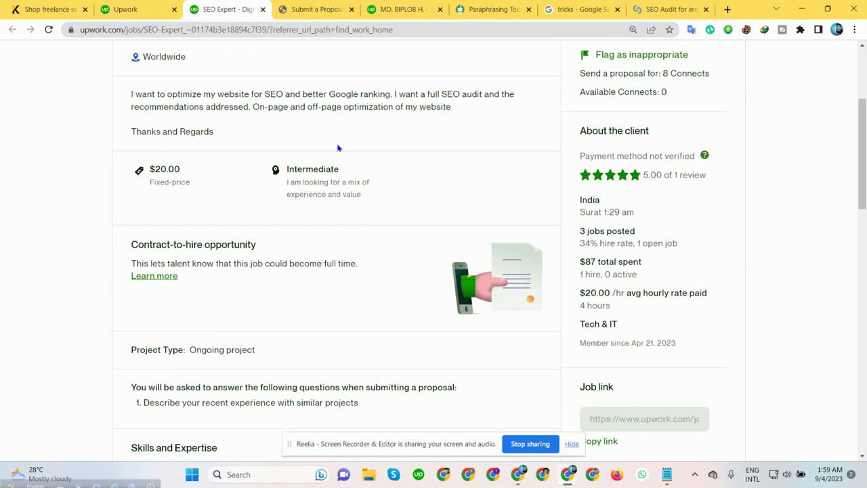
pyautogui.scroll(-3, 342, 145)
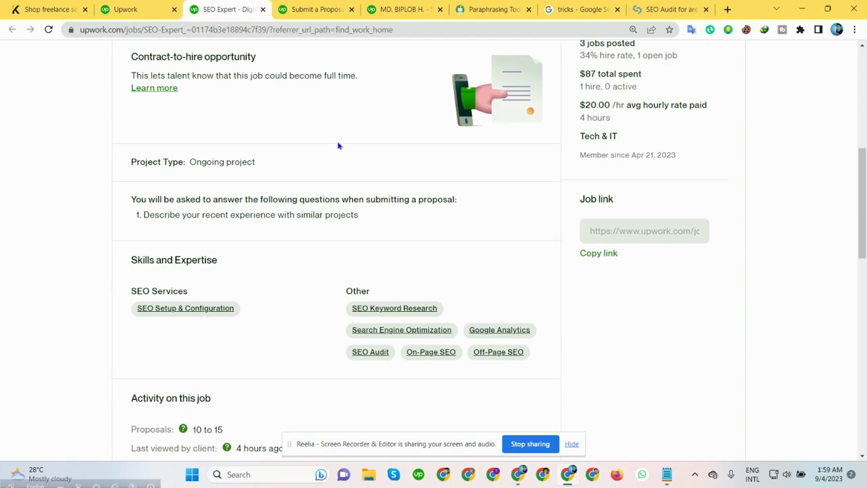
pyautogui.scroll(3, 339, 146)
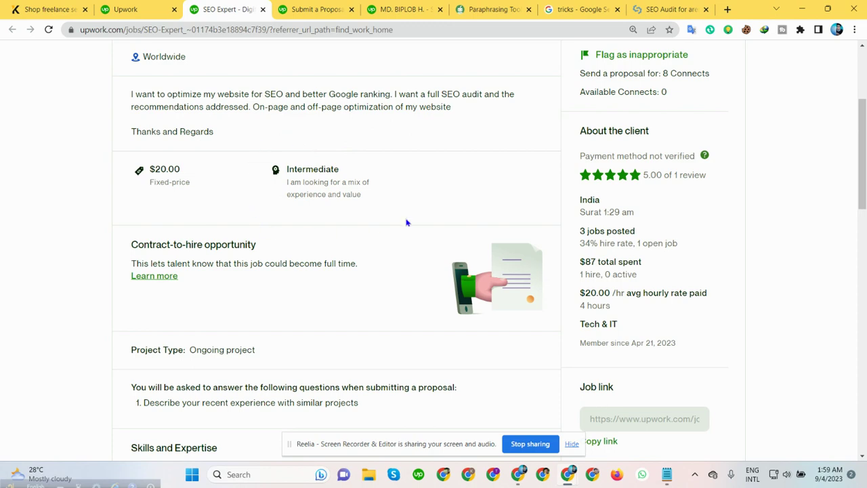
pyautogui.scroll(3, 369, 208)
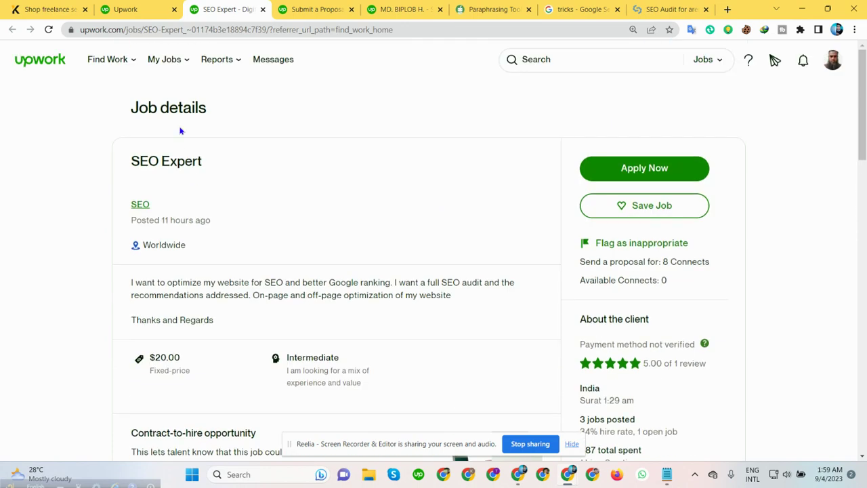
pyautogui.click(129, 9)
# - Open the freelancer's own profile from Find Work and go to Profile Settings
pyautogui.moveTo(185, 77)
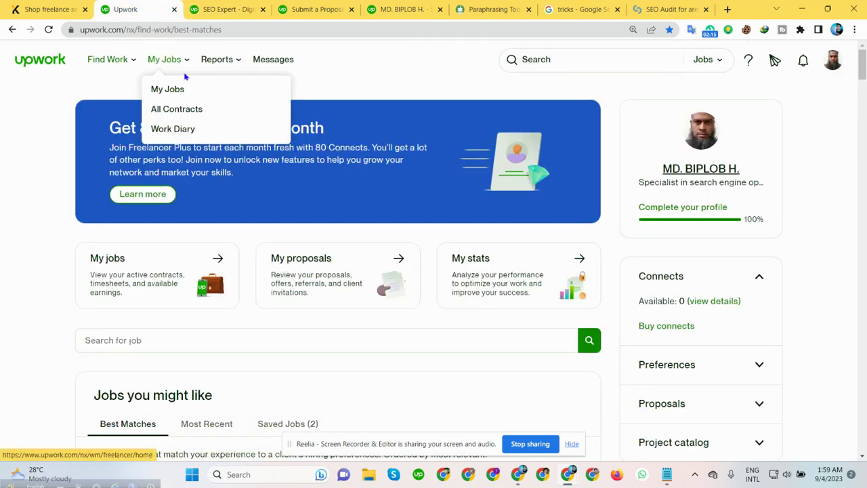
pyautogui.moveTo(112, 61)
pyautogui.click(113, 149)
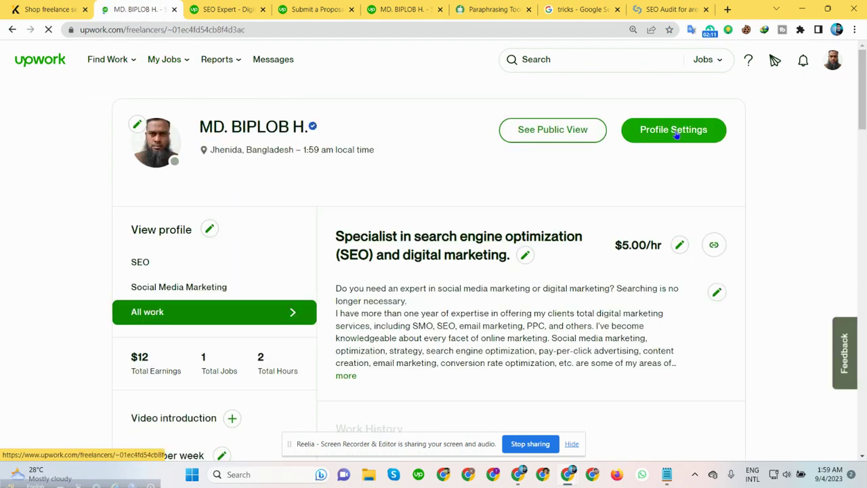
pyautogui.click(676, 135)
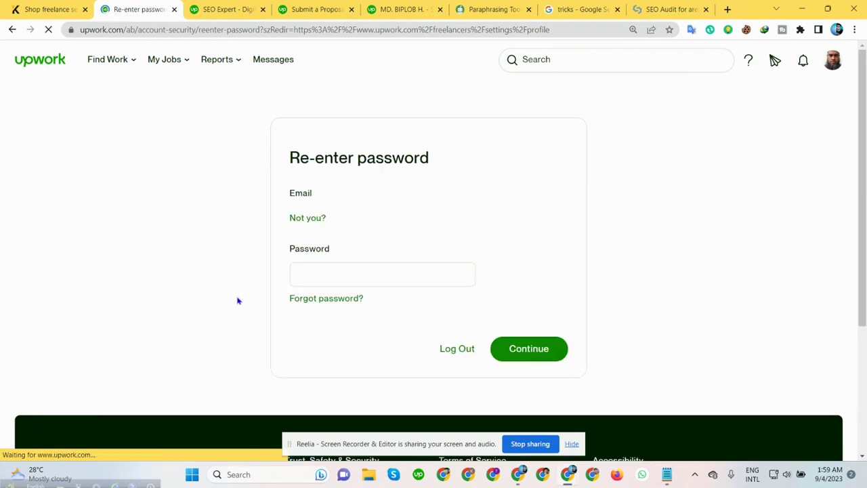
# - Autofill the saved account password, continue, and review the visibility, project preference and experience settings
pyautogui.click(342, 285)
pyautogui.click(416, 321)
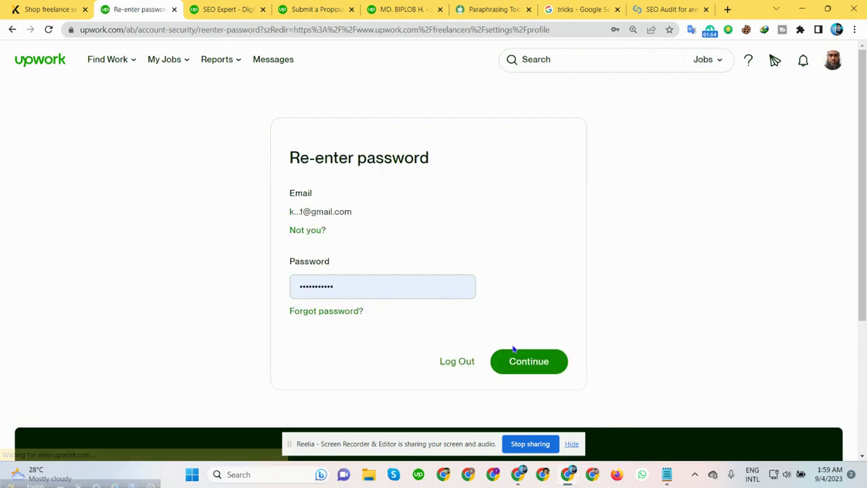
pyautogui.click(515, 351)
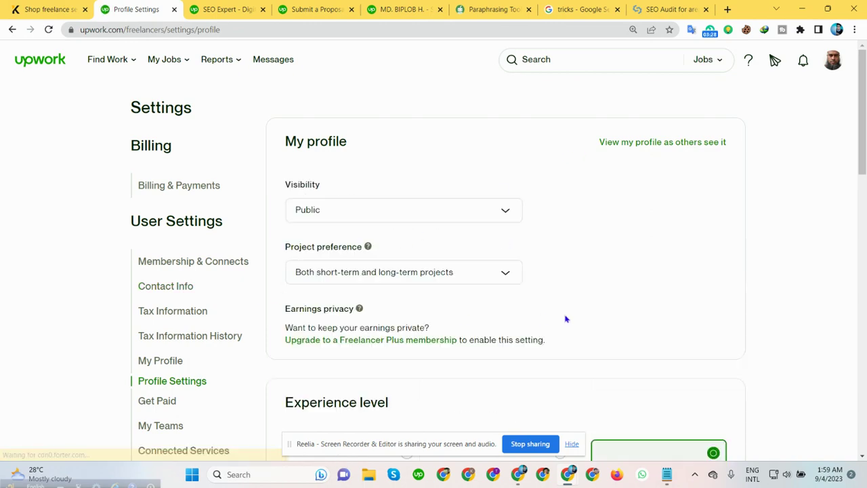
pyautogui.scroll(-3, 567, 319)
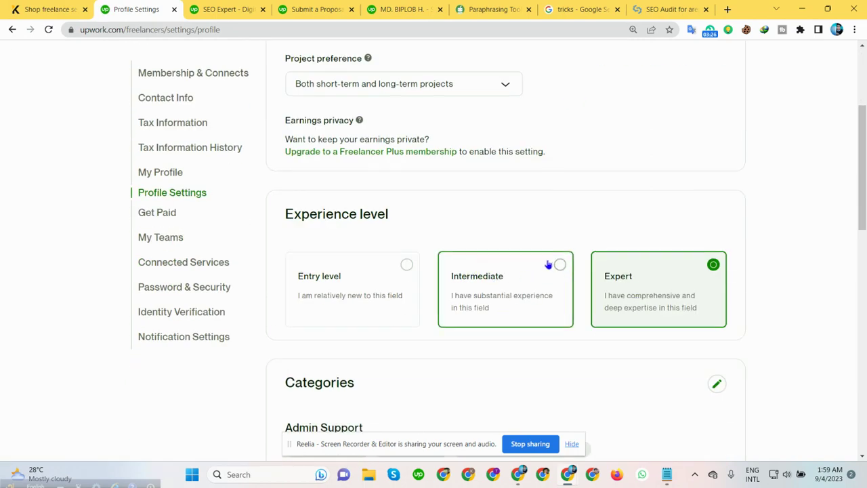
pyautogui.scroll(3, 441, 285)
# - Go to Find Work, then switch to the SEO Expert proposal form and dismiss the Connects notice
pyautogui.moveTo(113, 59)
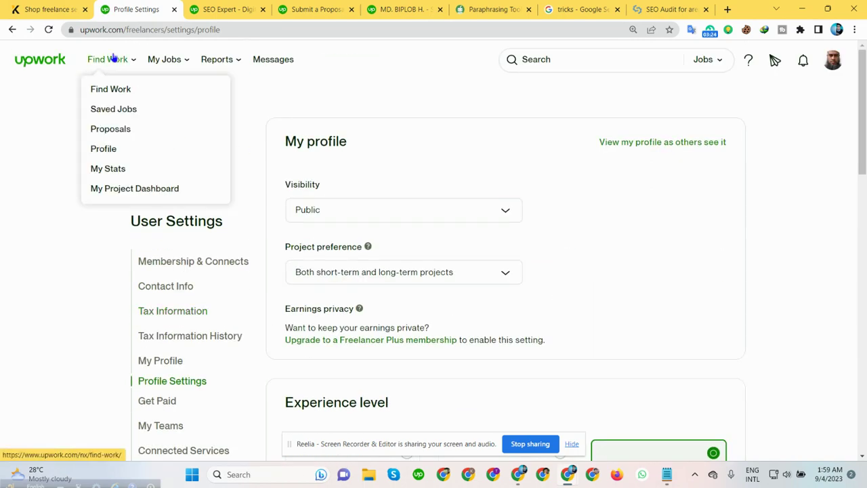
pyautogui.click(109, 88)
pyautogui.click(301, 9)
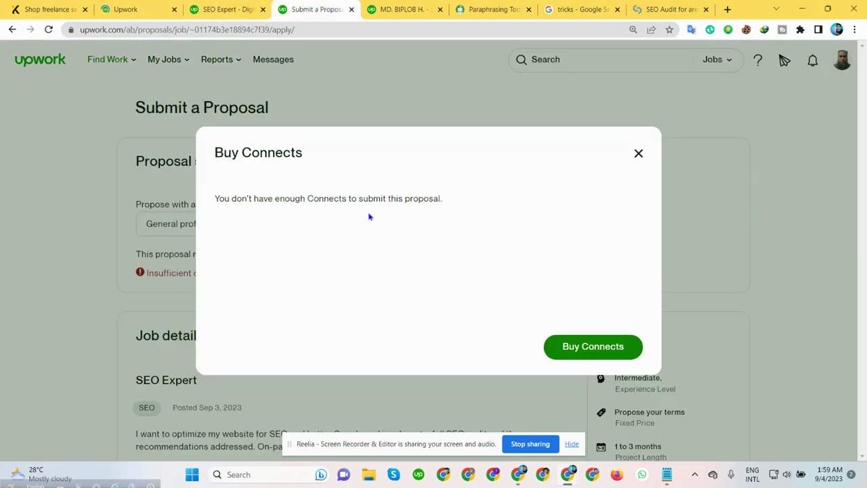
pyautogui.click(639, 153)
# - Stretch the Cover Letter box much taller, then view the SEO Expert posting's activity details
pyautogui.scroll(-2, 236, 216)
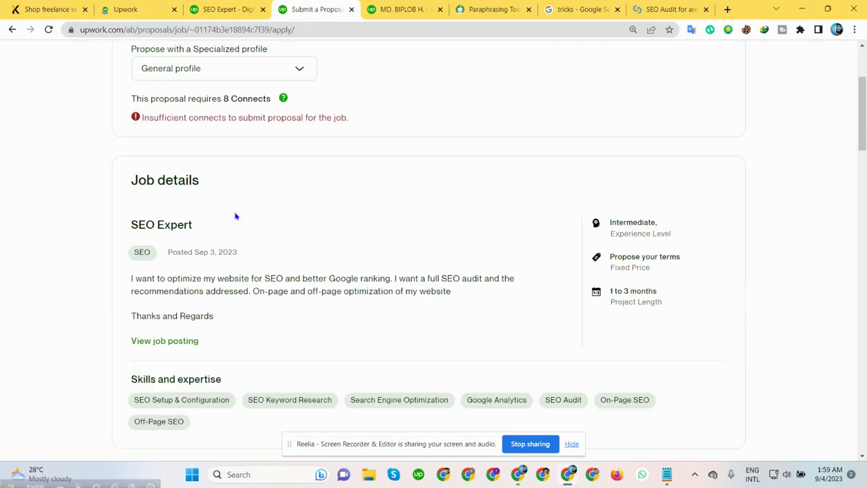
pyautogui.scroll(-3, 259, 169)
pyautogui.scroll(-3, 197, 158)
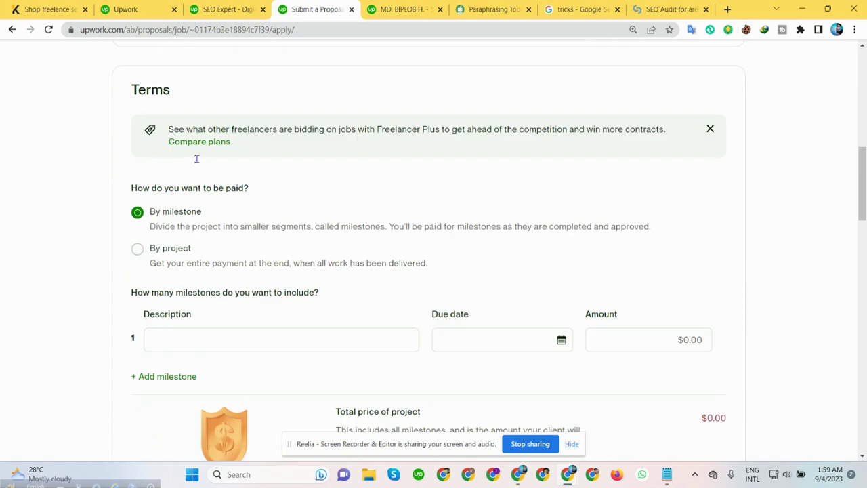
pyautogui.scroll(-7, 196, 159)
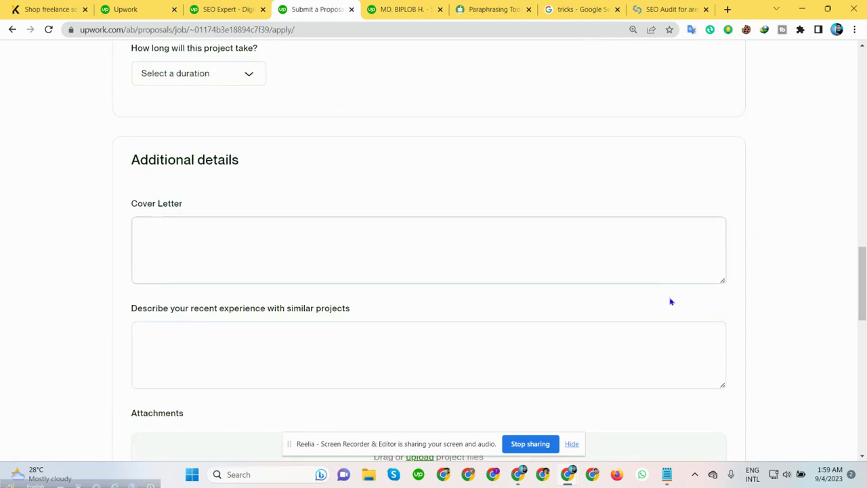
pyautogui.moveTo(723, 282); pyautogui.dragTo(704, 441)
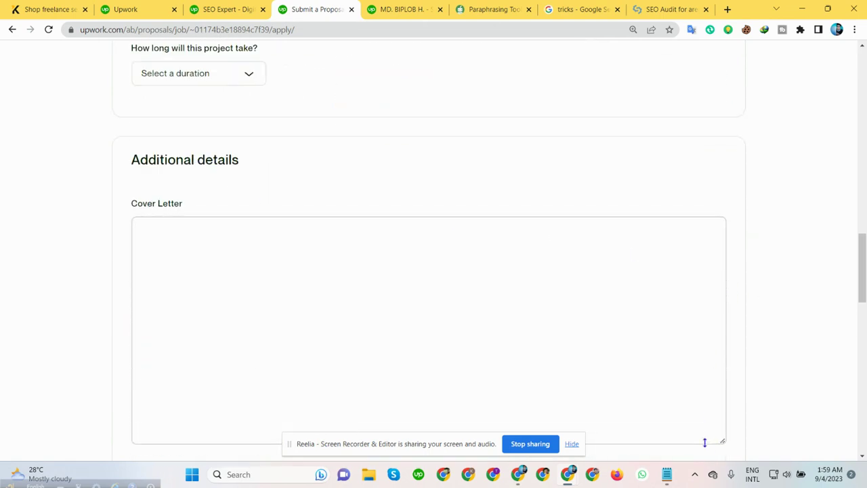
pyautogui.scroll(-3, 503, 229)
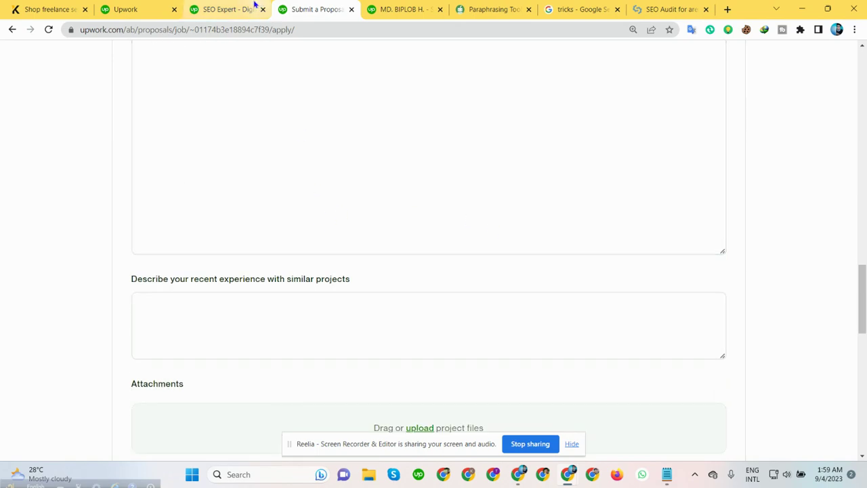
pyautogui.click(226, 9)
pyautogui.scroll(-10, 271, 271)
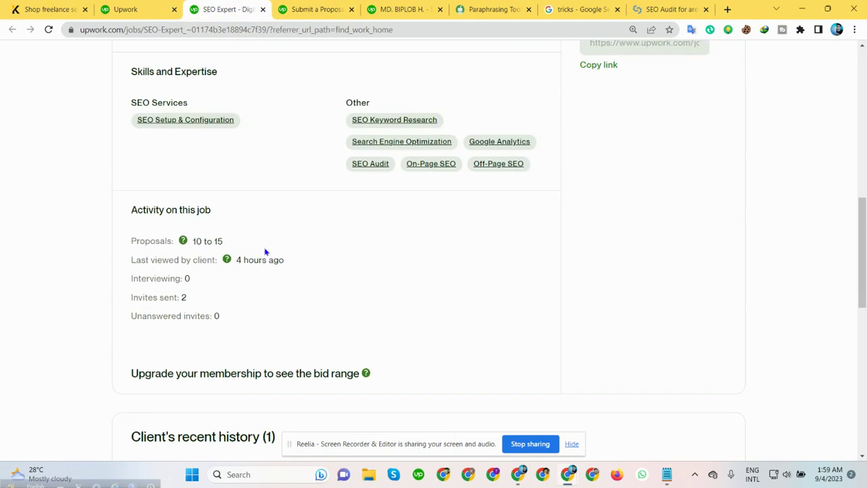
# - Check the client's invites-sent count in the SEO Expert posting's client activity
pyautogui.scroll(3, 265, 252)
pyautogui.scroll(-3, 306, 250)
pyautogui.doubleClick(181, 296)
pyautogui.click(190, 300)
pyautogui.scroll(-5, 257, 308)
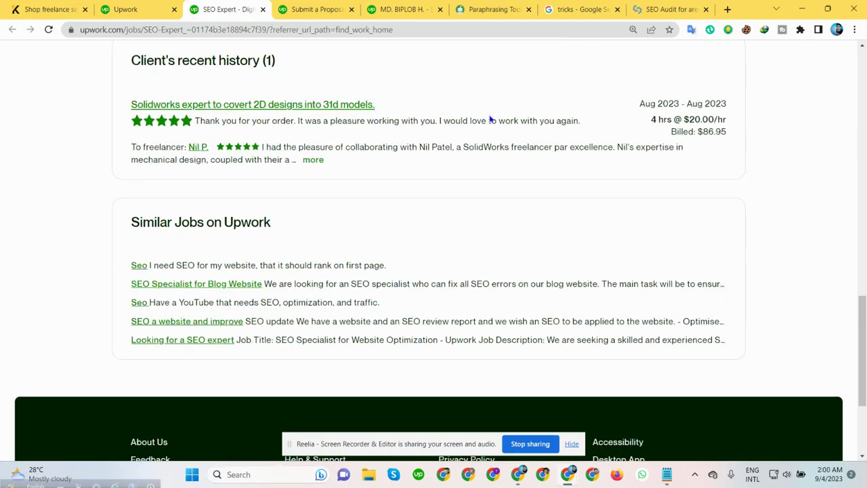
# - Expand the client's full review of the freelancer and read the thank-you feedback line
pyautogui.click(313, 160)
pyautogui.scroll(3, 240, 248)
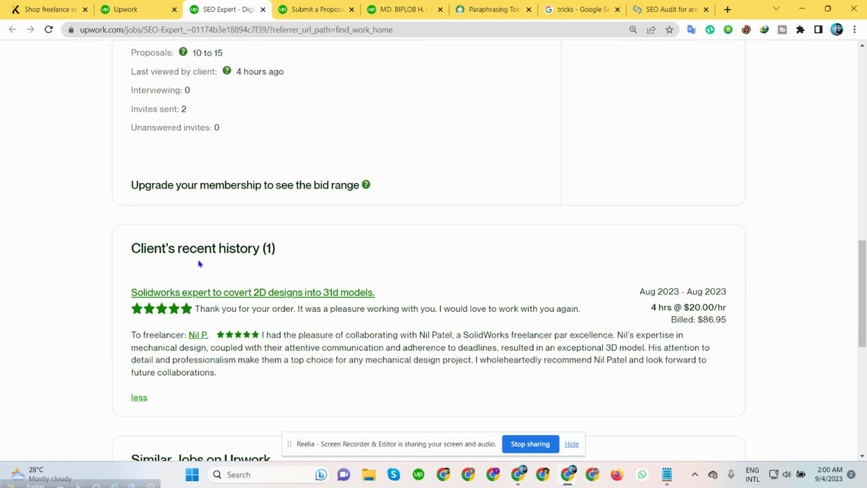
pyautogui.scroll(-3, 335, 223)
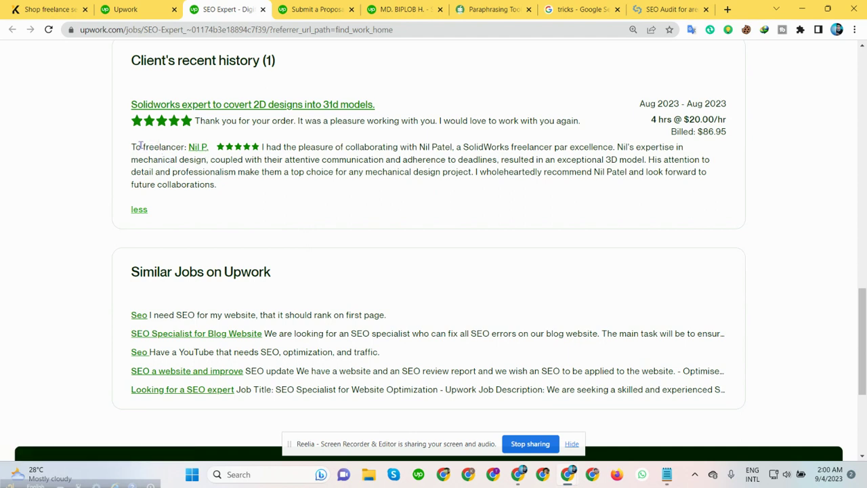
pyautogui.moveTo(128, 149); pyautogui.dragTo(225, 184)
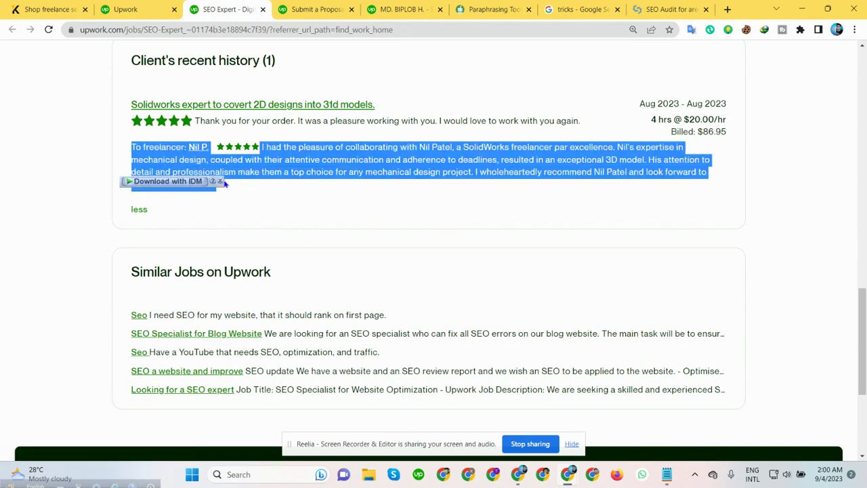
pyautogui.click(224, 201)
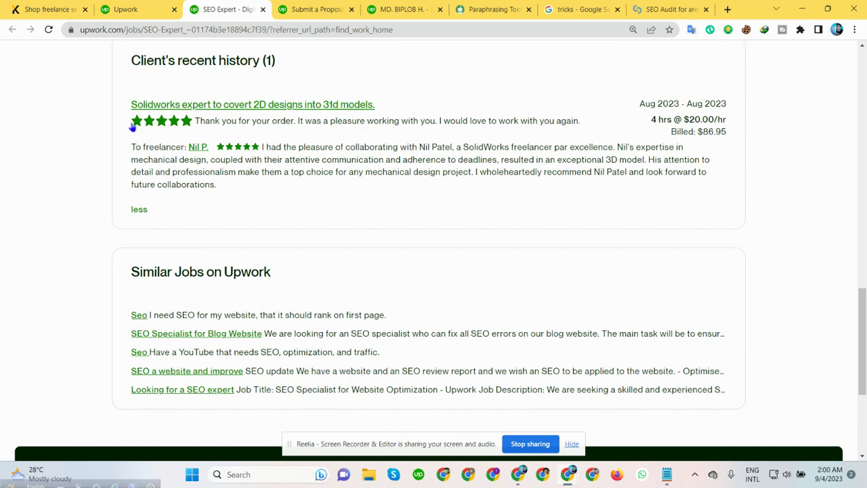
pyautogui.moveTo(134, 125); pyautogui.dragTo(589, 135)
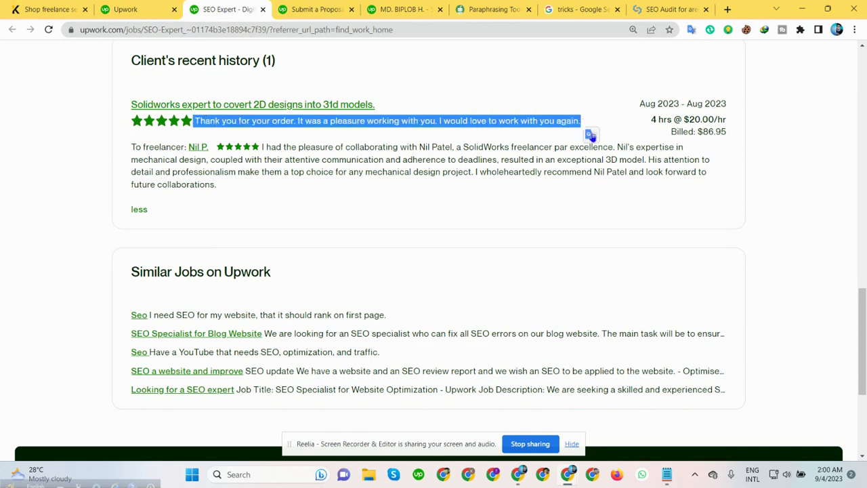
pyautogui.click(444, 226)
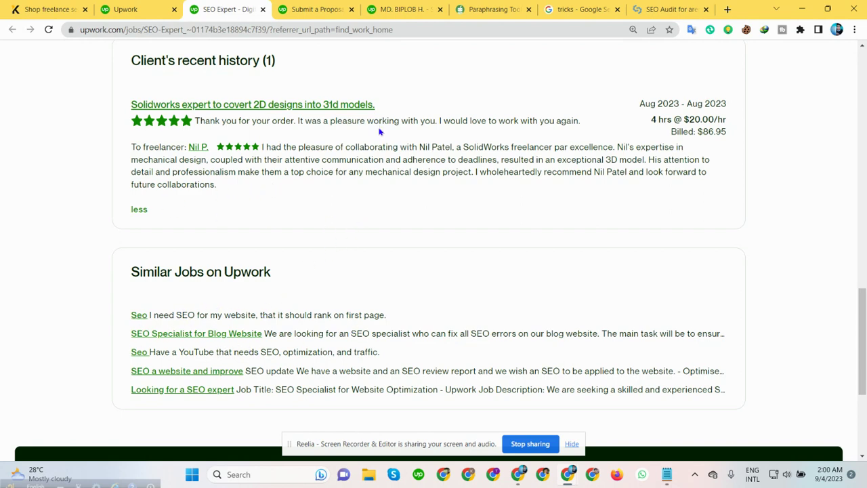
# - Select the phrase 'pleasure working' from the client's feedback
pyautogui.scroll(10, 381, 127)
pyautogui.scroll(-10, 381, 127)
pyautogui.moveTo(331, 121); pyautogui.dragTo(398, 135)
pyautogui.hotkey('ctrl', 'c')
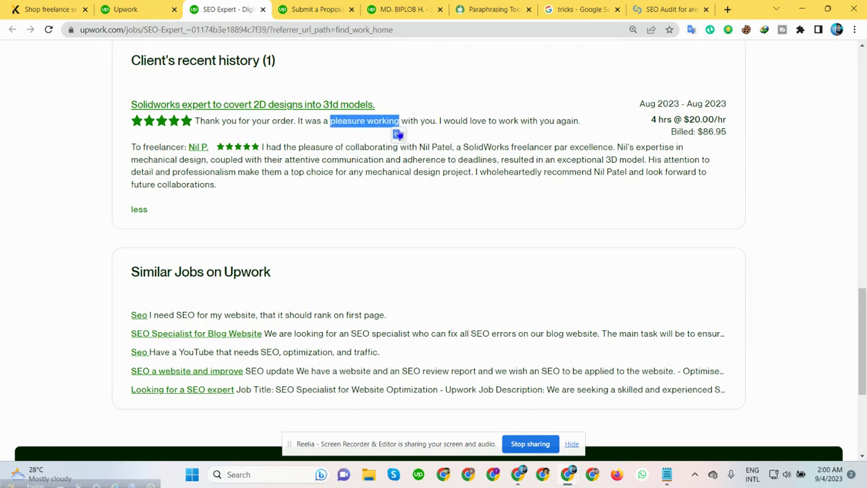
pyautogui.scroll(20, 321, 131)
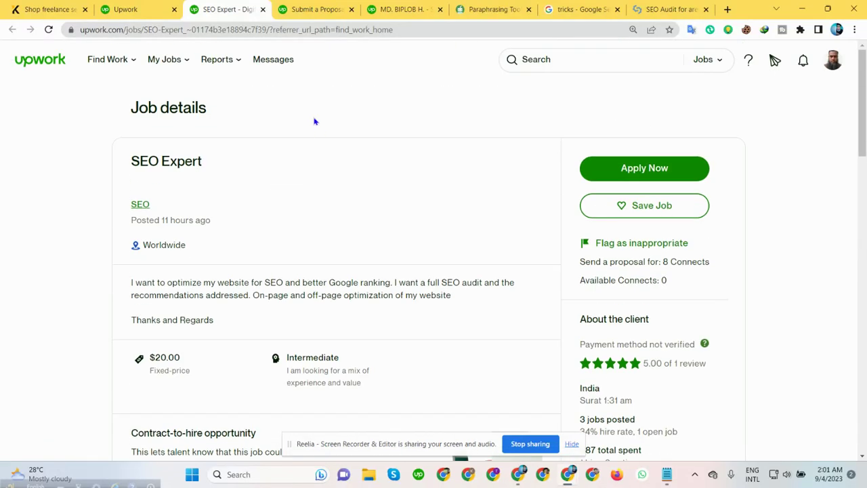
pyautogui.click(315, 9)
# - Start the Cover Letter with 'Hey pleasure working,' by pasting the copied phrase after 'Hey'
pyautogui.scroll(-2, 277, 169)
pyautogui.scroll(4, 213, 147)
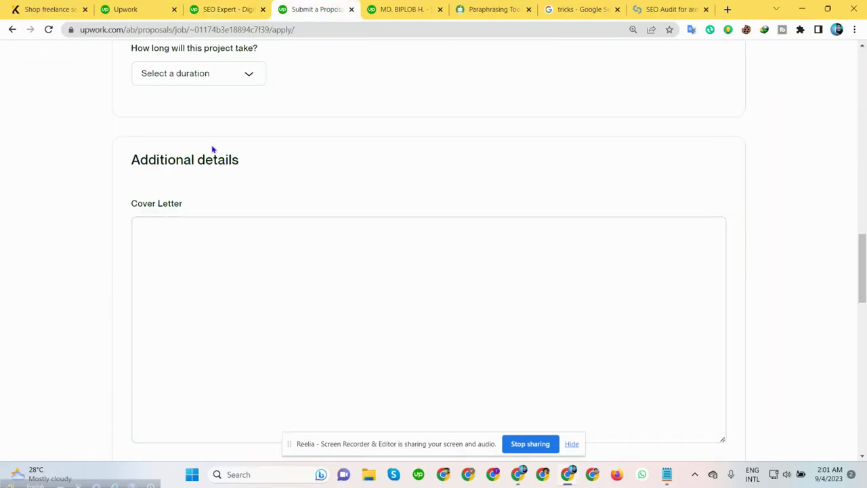
pyautogui.click(187, 242)
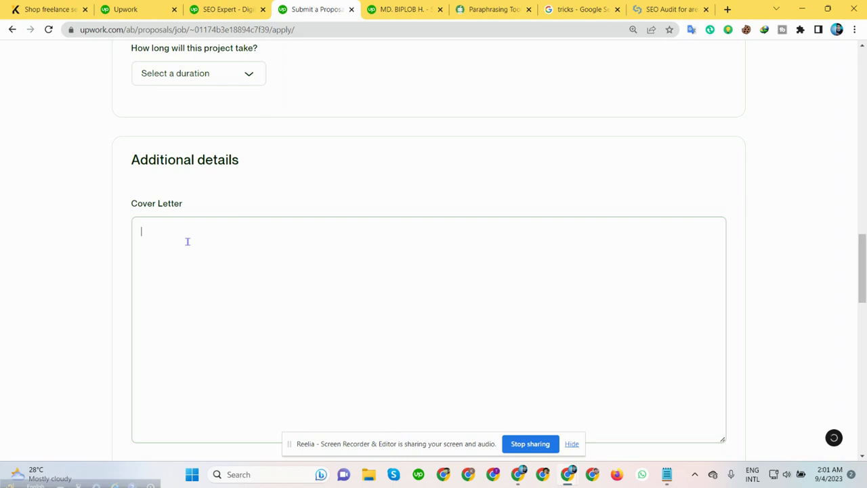
pyautogui.write('Hey')
pyautogui.hotkey('ctrl', 'v')
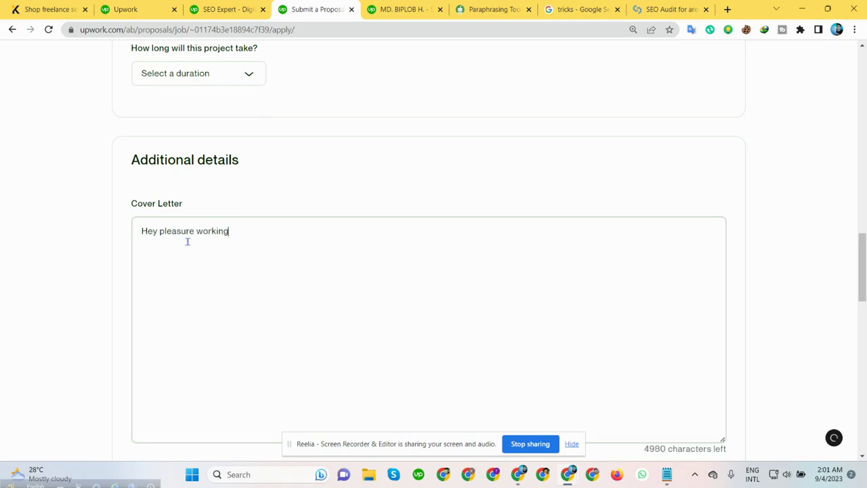
pyautogui.write(',')
# - Switch between the SEO Expert job posting and the proposal form, ending on the job posting
pyautogui.click(210, 8)
pyautogui.click(310, 8)
pyautogui.click(228, 8)
pyautogui.moveTo(216, 59)
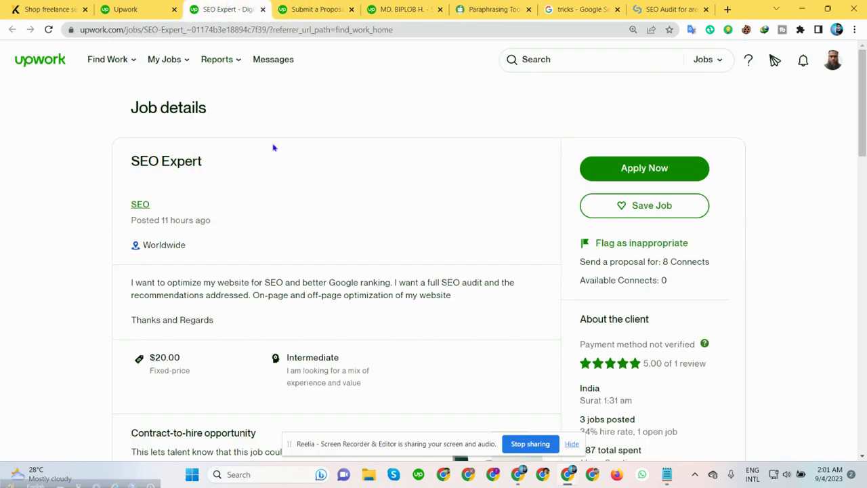
pyautogui.scroll(-3, 279, 162)
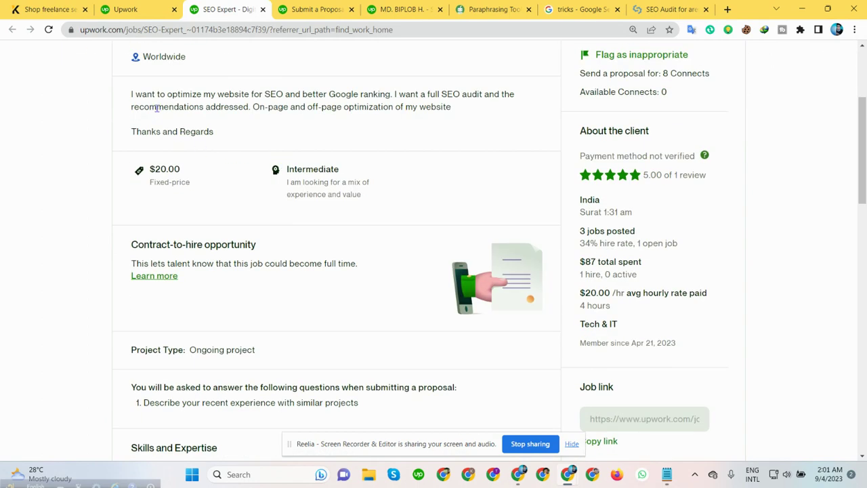
pyautogui.scroll(3, 156, 109)
pyautogui.moveTo(130, 283); pyautogui.dragTo(493, 300)
pyautogui.click(481, 310)
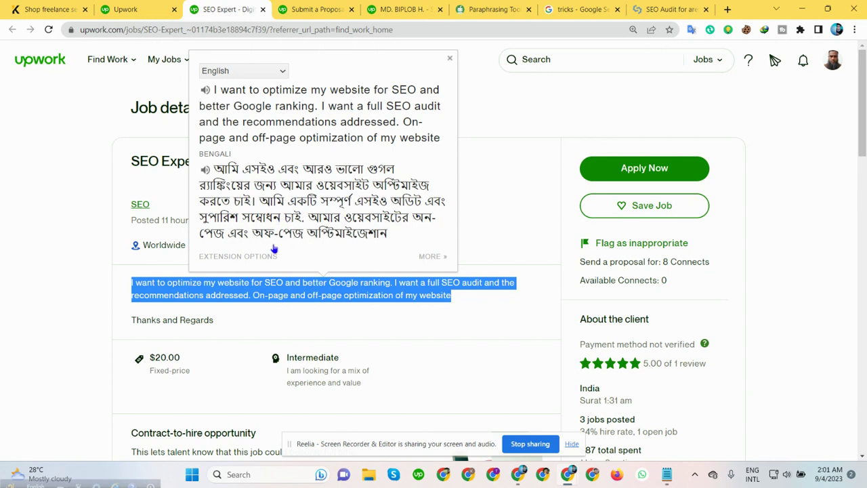
pyautogui.click(322, 294)
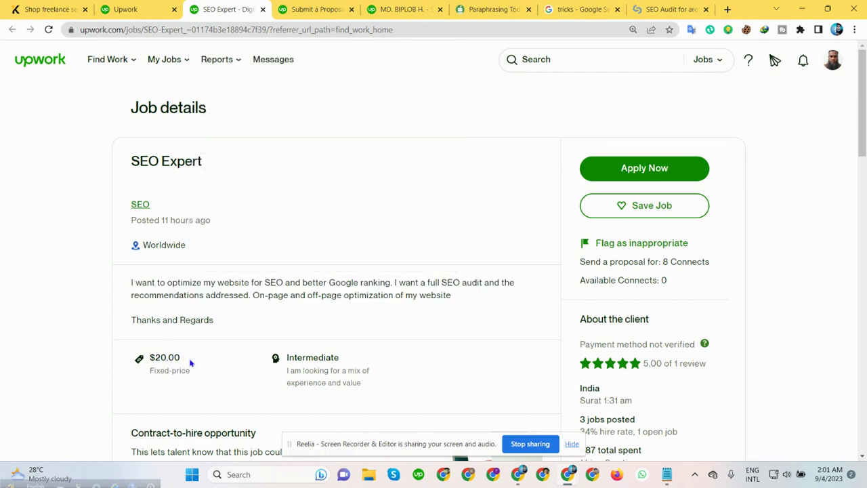
pyautogui.moveTo(191, 361); pyautogui.dragTo(140, 366)
pyautogui.click(110, 370)
pyautogui.scroll(-10, 405, 264)
pyautogui.scroll(10, 231, 195)
pyautogui.scroll(-3, 312, 218)
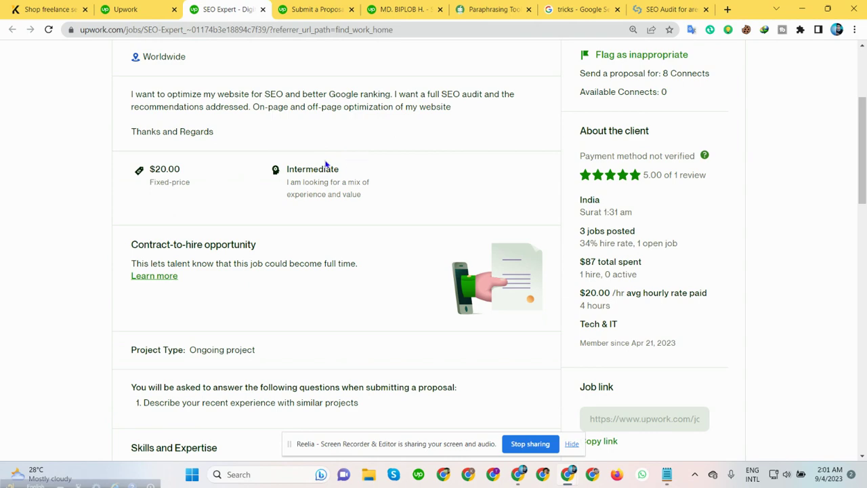
pyautogui.scroll(-3, 324, 165)
pyautogui.scroll(-3, 307, 180)
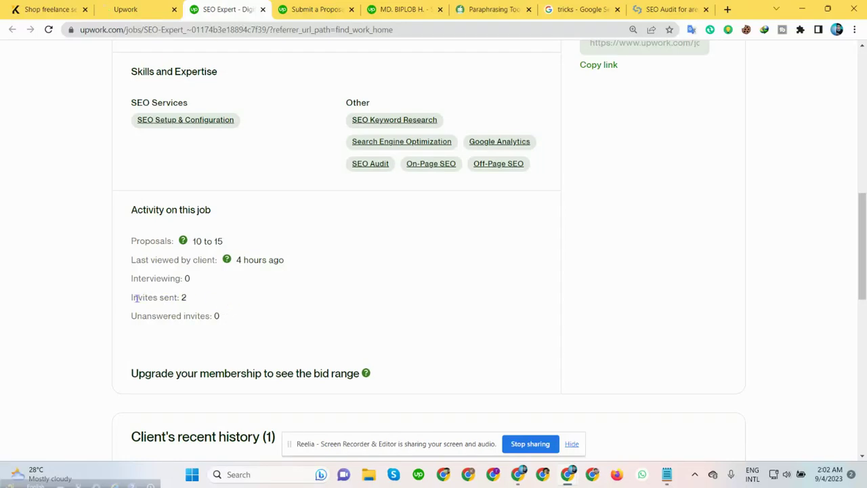
pyautogui.moveTo(146, 296)
pyautogui.mouseDown()
pyautogui.moveTo(158, 298)
pyautogui.moveTo(132, 298)
pyautogui.mouseUp()
pyautogui.click(124, 300)
pyautogui.doubleClick(137, 298)
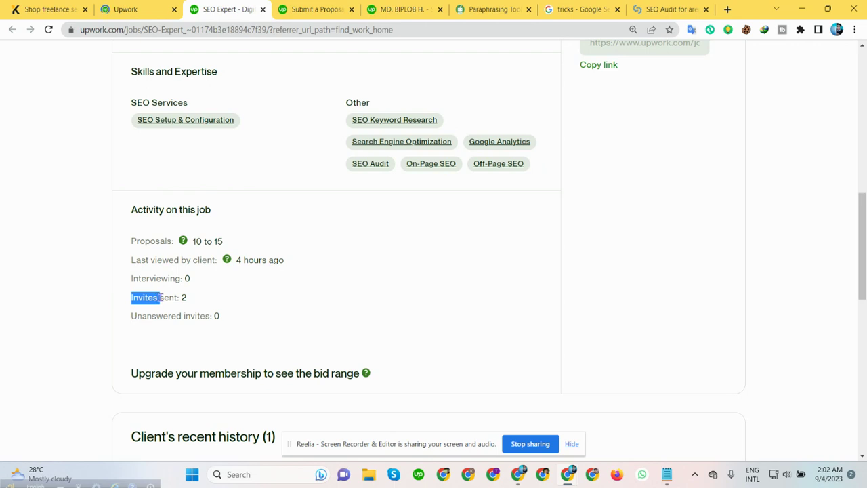
pyautogui.moveTo(158, 298); pyautogui.dragTo(133, 301)
pyautogui.click(136, 309)
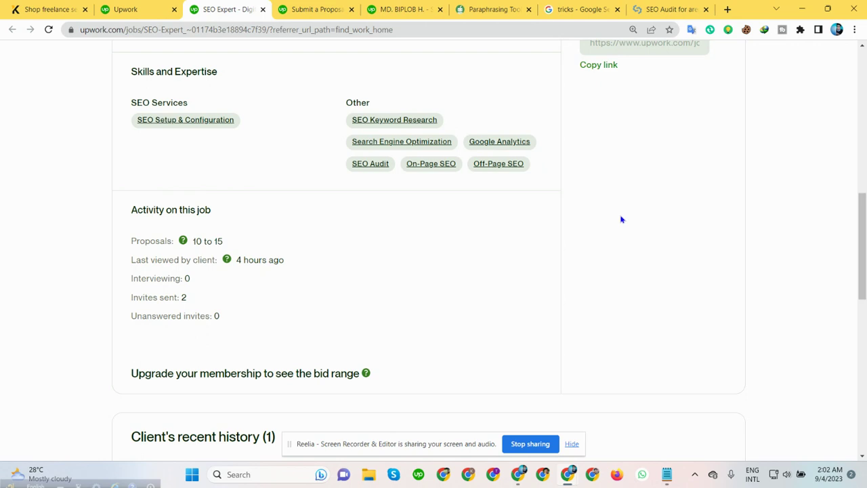
pyautogui.moveTo(182, 279); pyautogui.dragTo(203, 291)
pyautogui.click(187, 280)
pyautogui.moveTo(185, 278); pyautogui.dragTo(232, 290)
pyautogui.click(232, 289)
pyautogui.moveTo(184, 278); pyautogui.dragTo(194, 281)
pyautogui.click(194, 280)
pyautogui.moveTo(235, 260); pyautogui.dragTo(318, 264)
pyautogui.click(319, 265)
pyautogui.moveTo(193, 241); pyautogui.dragTo(240, 245)
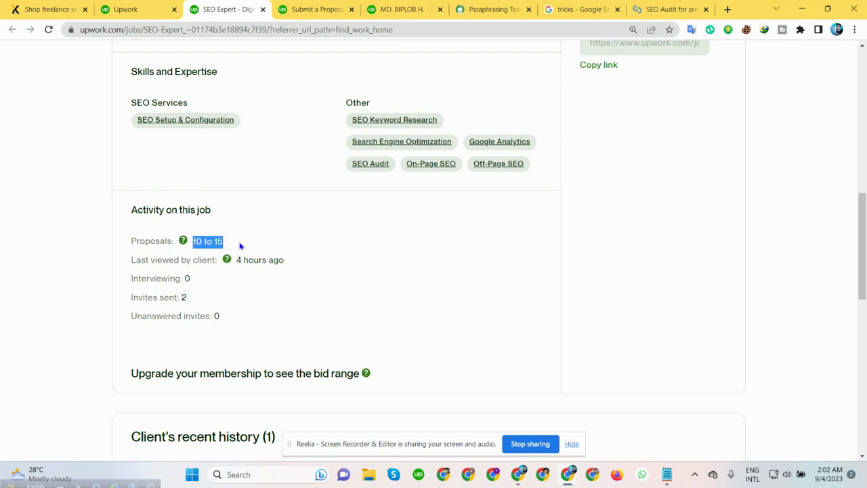
pyautogui.click(256, 246)
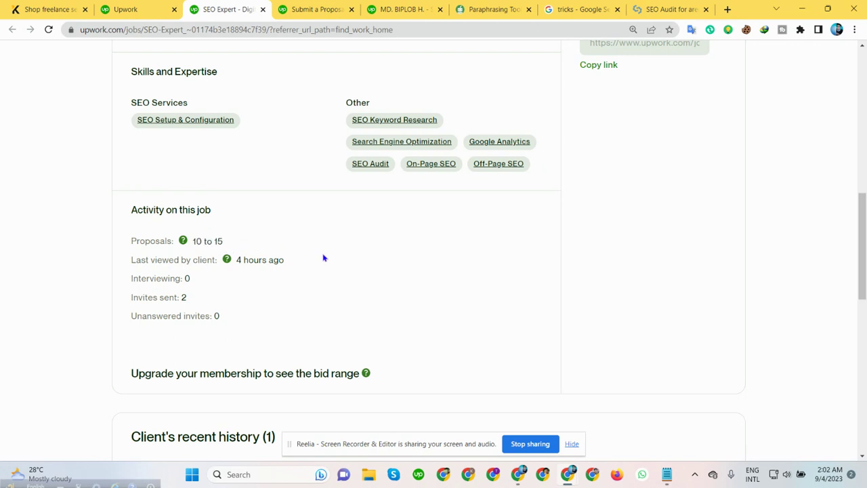
pyautogui.moveTo(234, 241); pyautogui.dragTo(193, 241)
pyautogui.click(291, 234)
pyautogui.scroll(5, 332, 248)
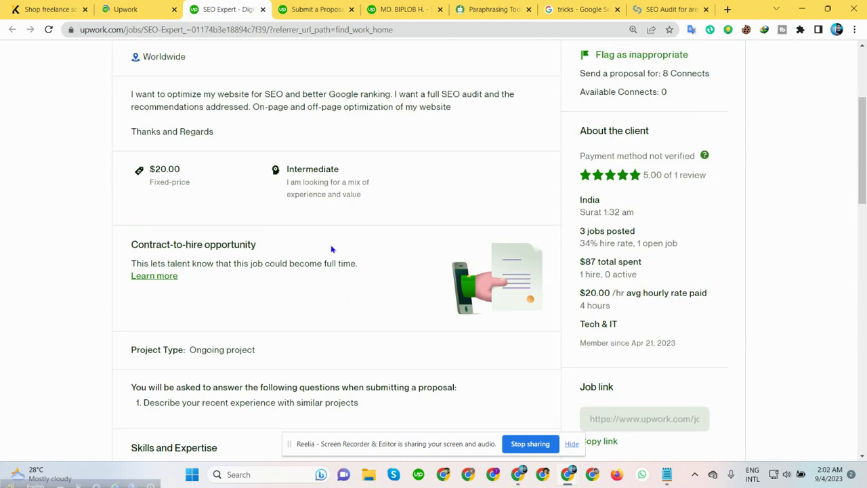
pyautogui.scroll(3, 331, 249)
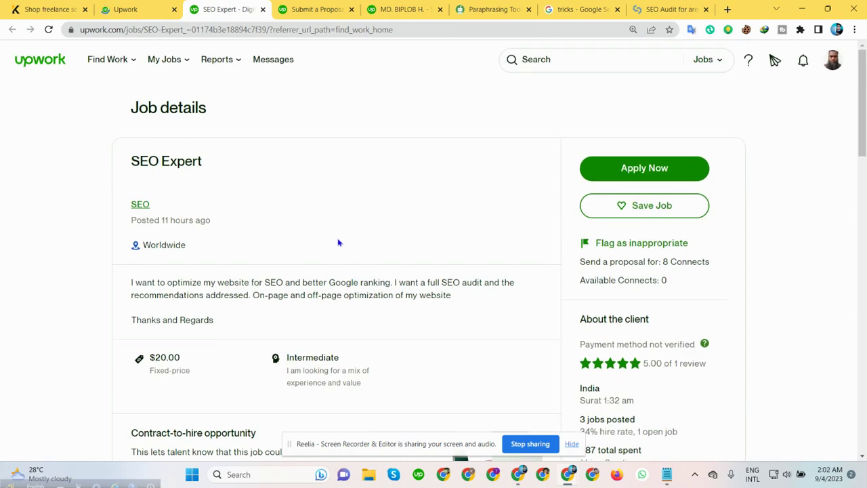
# - Re-read the SEO Expert job description, briefly highlighting the words 'Google ranking'
pyautogui.scroll(-3, 339, 242)
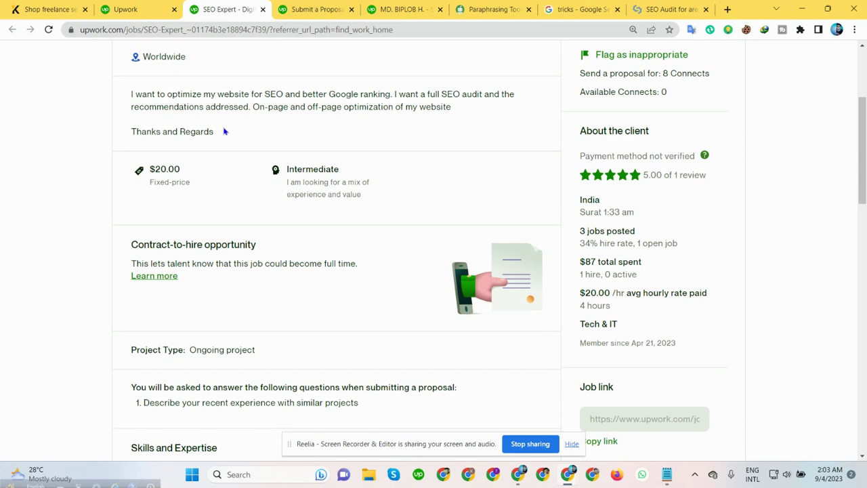
pyautogui.scroll(-9, 228, 135)
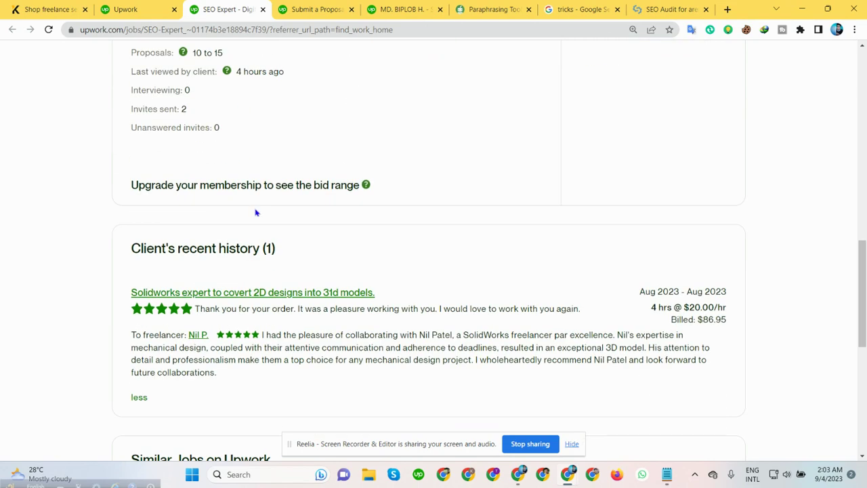
pyautogui.scroll(10, 257, 215)
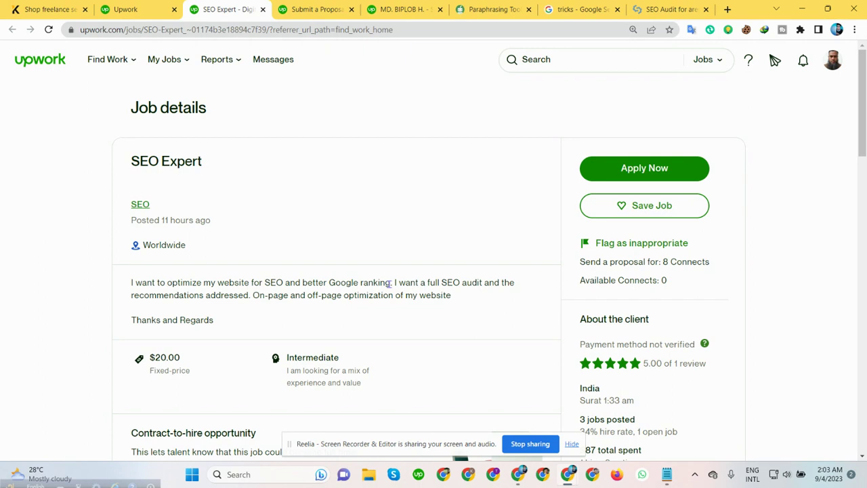
pyautogui.moveTo(391, 282); pyautogui.dragTo(330, 283)
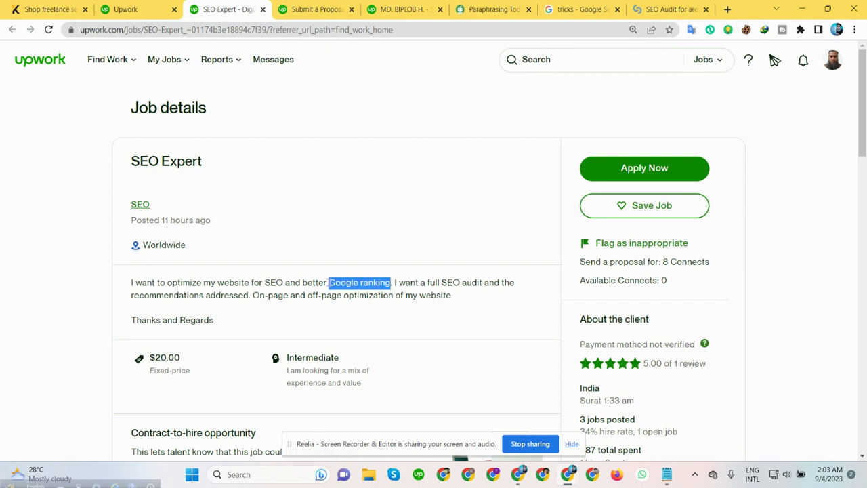
pyautogui.click(361, 255)
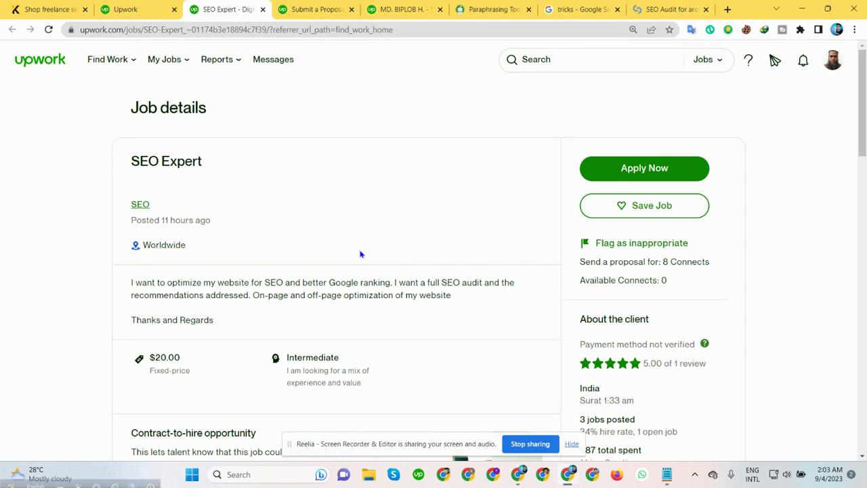
pyautogui.click(317, 8)
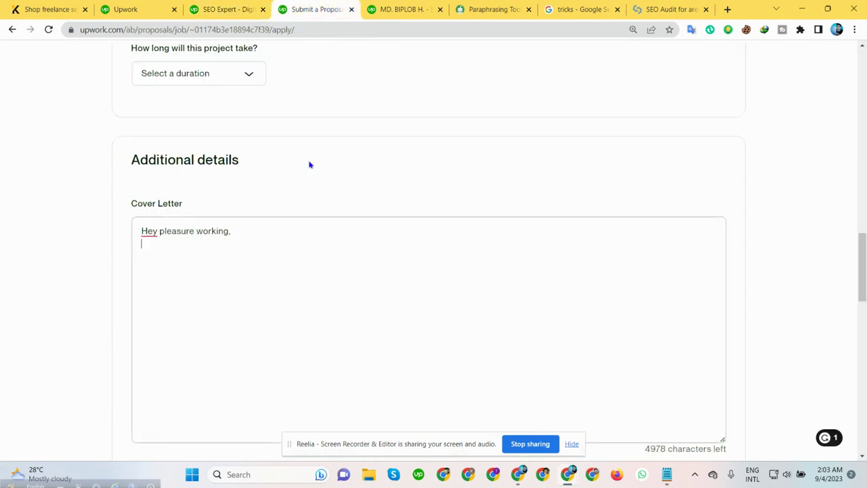
# - Accept Grammarly's comma after 'Hey', then remove it again
pyautogui.click(149, 231)
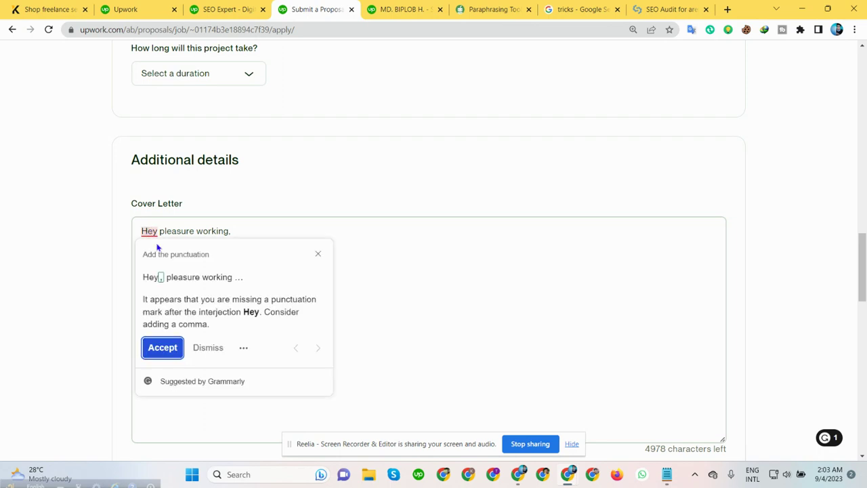
pyautogui.click(158, 347)
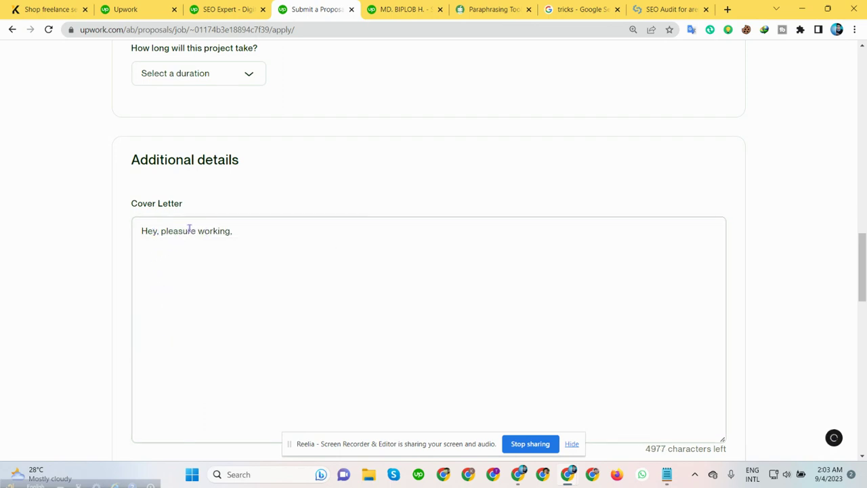
pyautogui.press('BackSpace')
# - Add filler lines 'ghnfgnfvbf' and 'dgbdbhdfnb' below the cover letter greeting
pyautogui.click(153, 243)
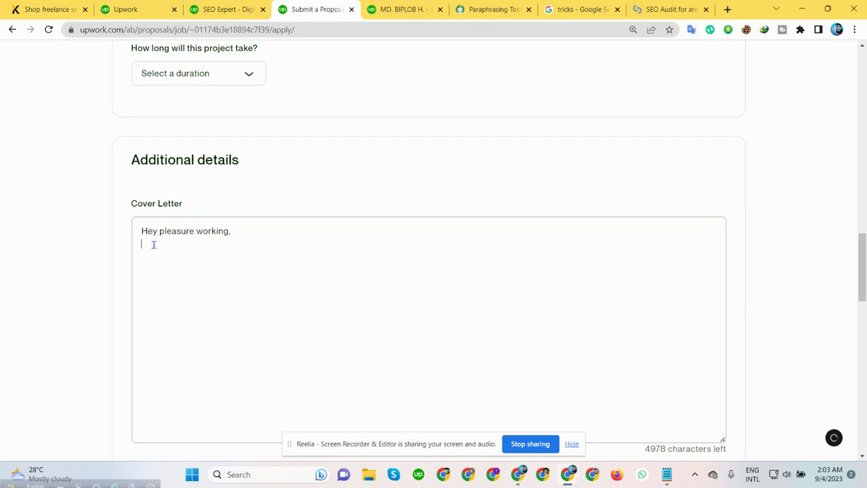
pyautogui.write('ghnfgnfvbf')
pyautogui.press('Return')
pyautogui.write('dgbdbhdfnb')
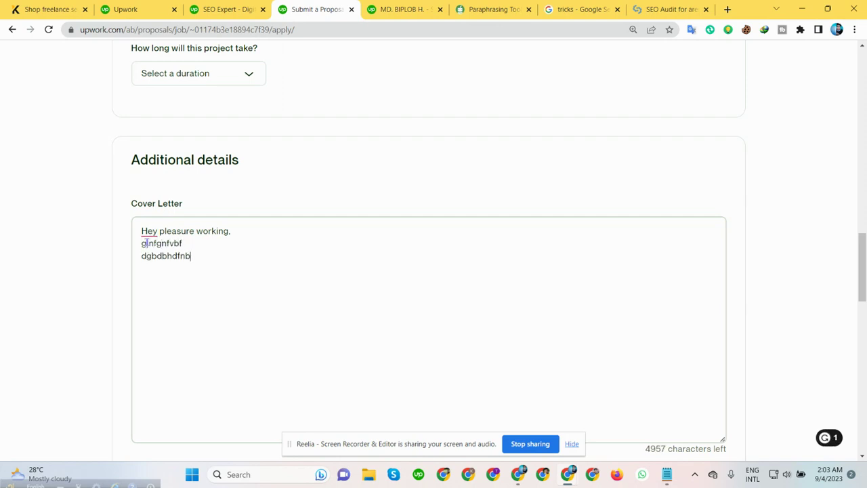
pyautogui.press('Return')
# - Glance at the job posting and freelancer profile, then go to the Find Work home page
pyautogui.click(280, 77)
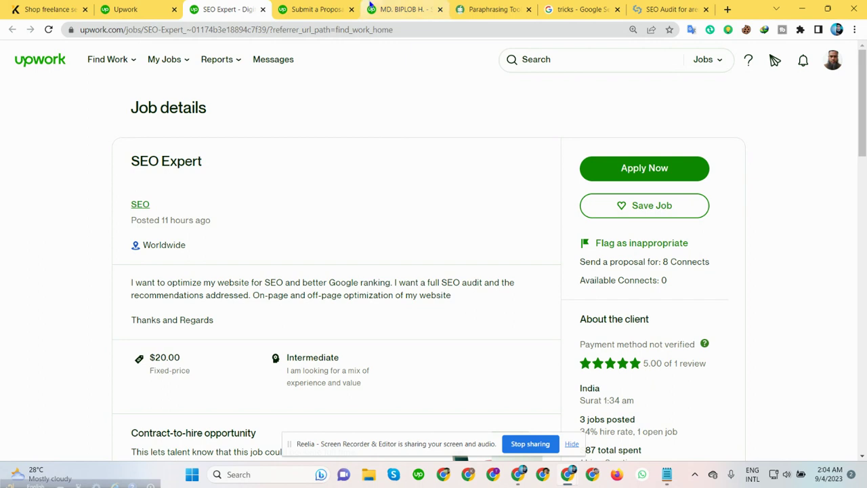
pyautogui.click(394, 9)
pyautogui.click(315, 9)
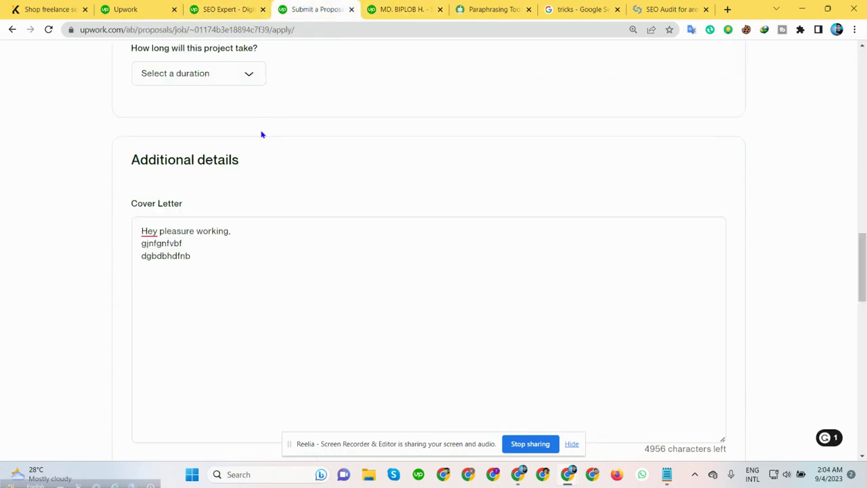
pyautogui.moveTo(197, 256); pyautogui.dragTo(167, 256)
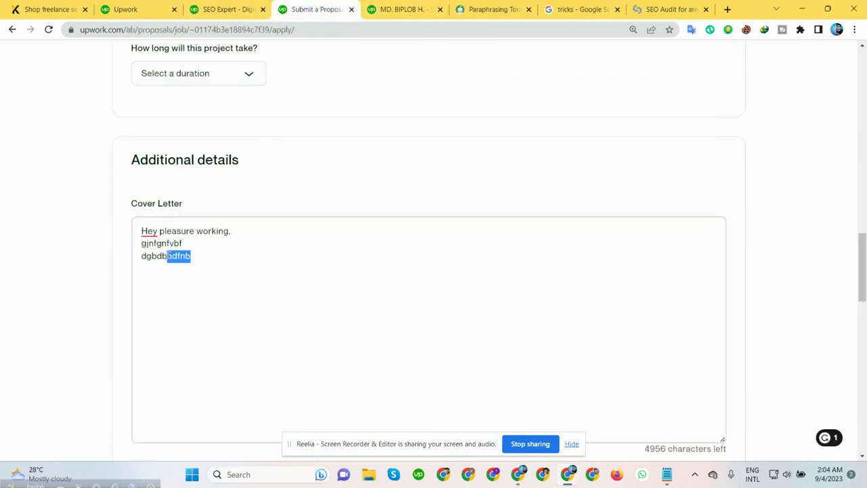
pyautogui.click(129, 9)
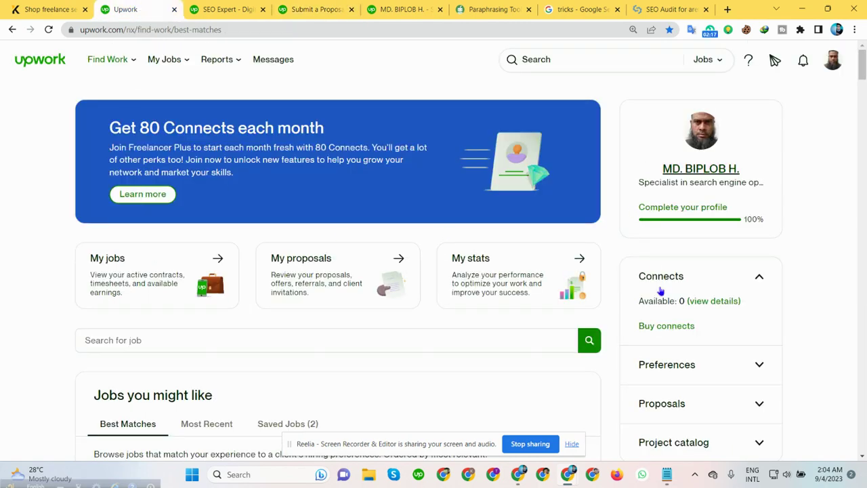
# - Open the On Page SEO Setup proposal from My proposals via the home page's Proposals section
pyautogui.scroll(-3, 670, 345)
pyautogui.click(668, 219)
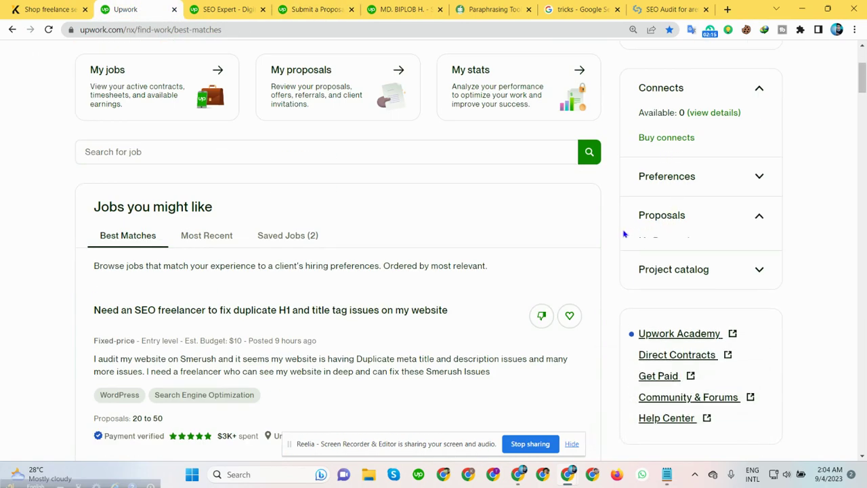
pyautogui.click(670, 271)
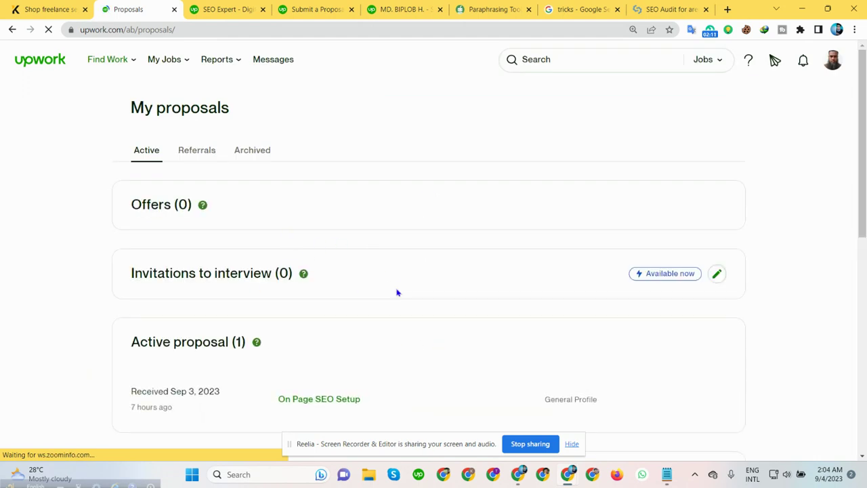
pyautogui.scroll(-3, 321, 310)
pyautogui.click(345, 212)
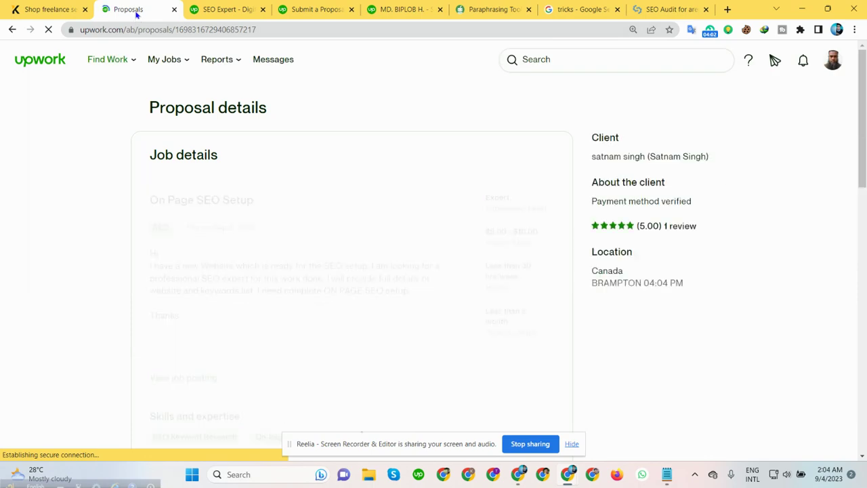
pyautogui.moveTo(132, 59)
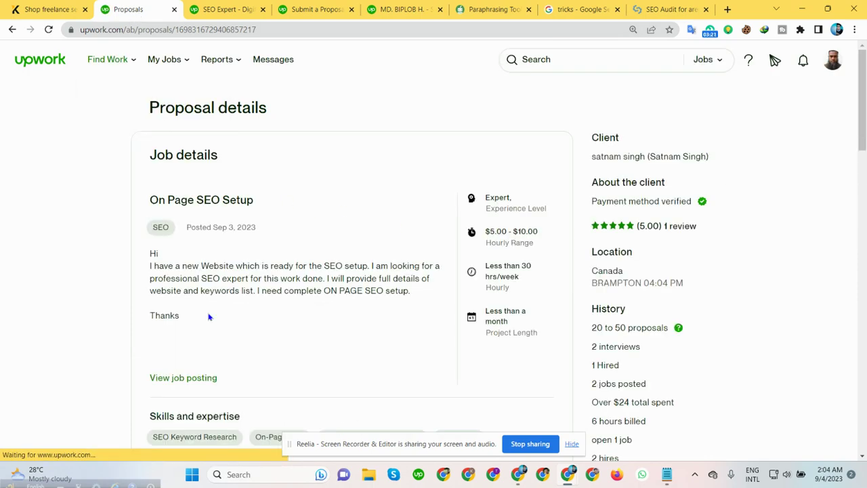
pyautogui.scroll(-3, 203, 317)
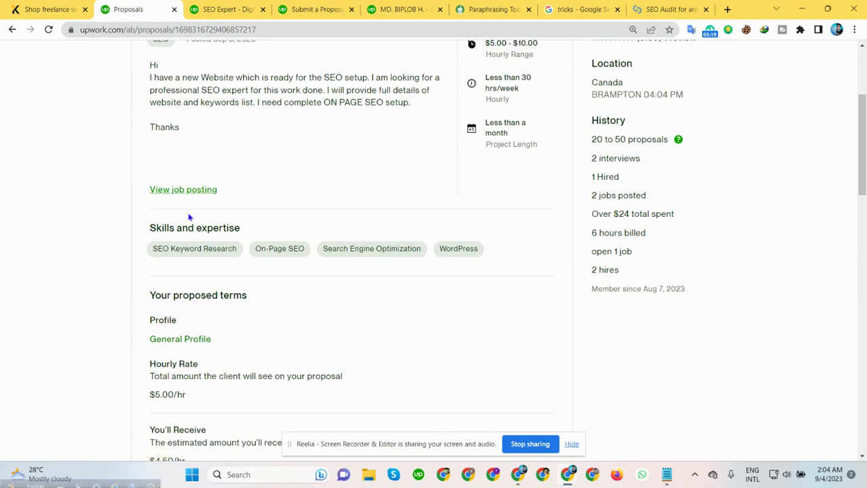
pyautogui.scroll(-8, 193, 224)
pyautogui.scroll(3, 197, 278)
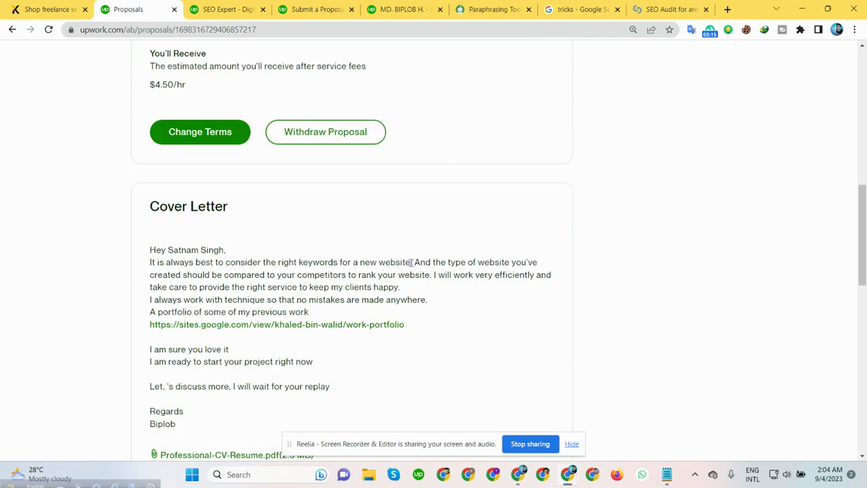
pyautogui.moveTo(412, 264); pyautogui.dragTo(150, 263)
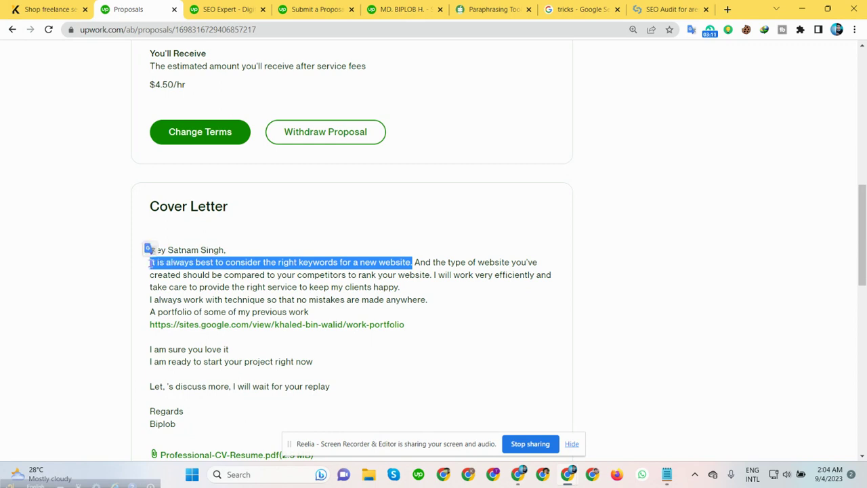
pyautogui.click(437, 239)
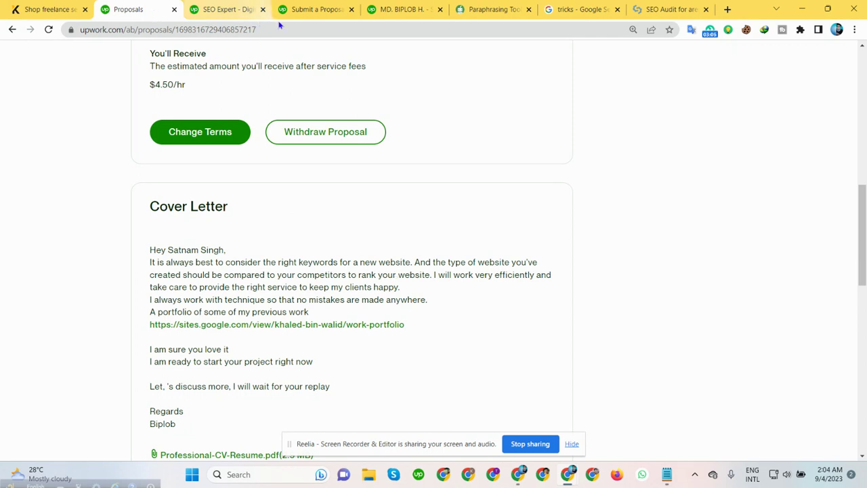
pyautogui.click(320, 10)
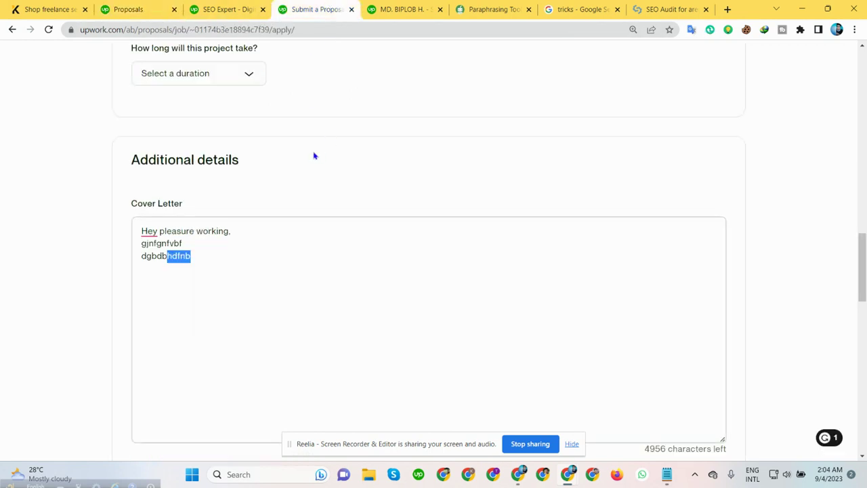
pyautogui.click(215, 257)
pyautogui.click(227, 10)
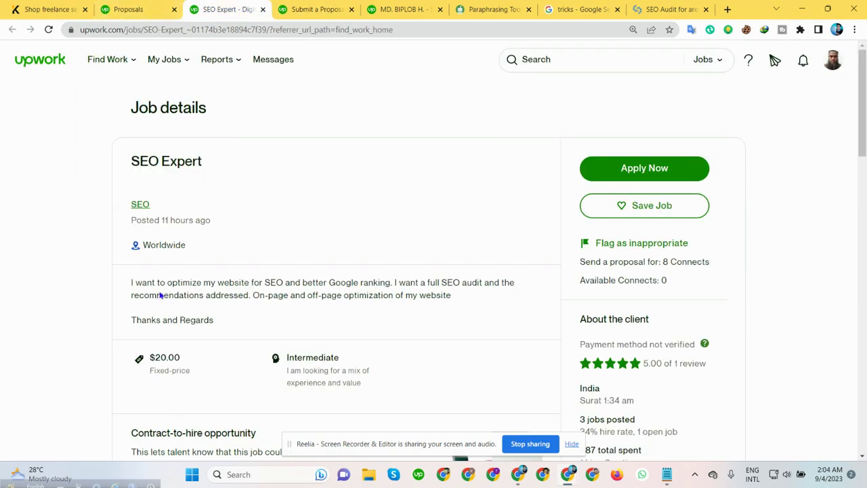
pyautogui.click(145, 8)
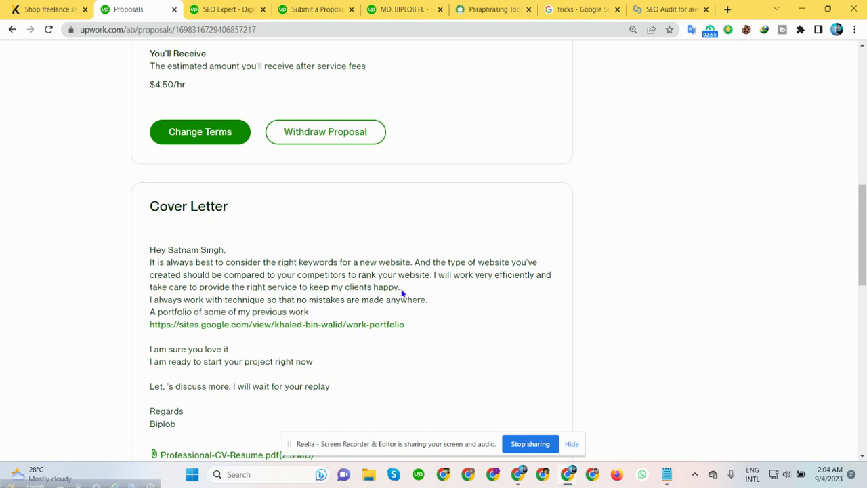
pyautogui.moveTo(402, 291); pyautogui.dragTo(416, 275)
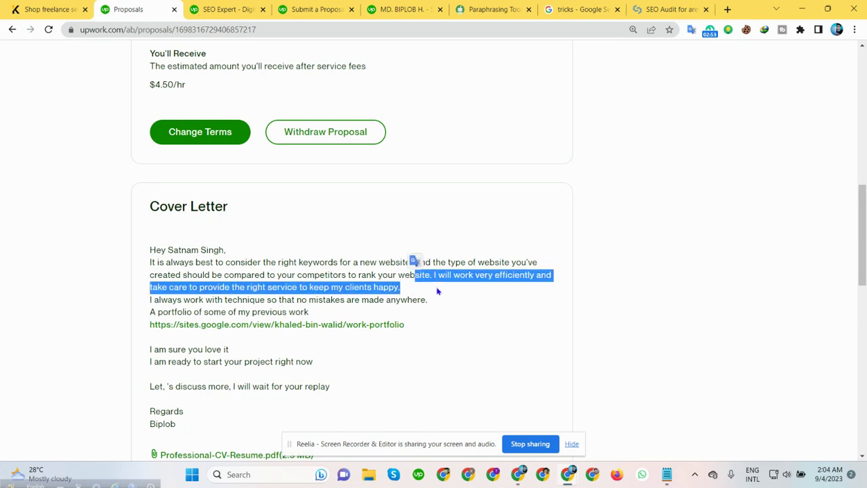
pyautogui.click(439, 292)
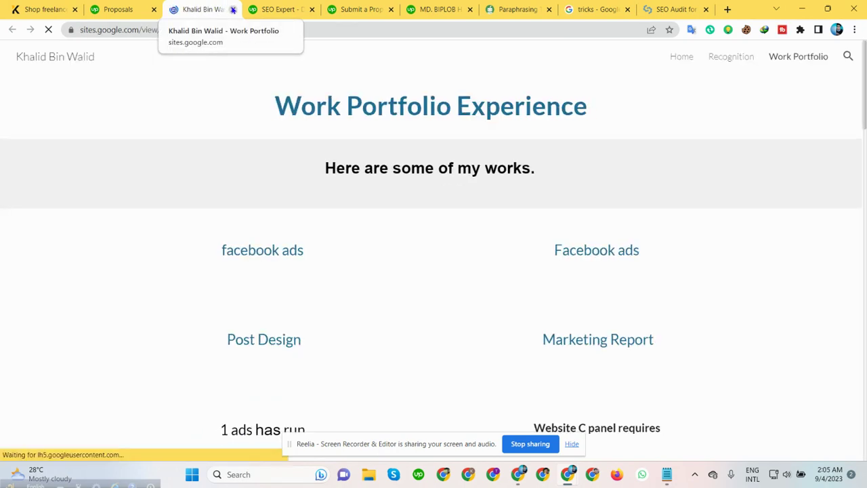
# - Close the portfolio site and reread the closing lines of the past On Page SEO Setup cover letter
pyautogui.click(232, 9)
pyautogui.scroll(-3, 297, 275)
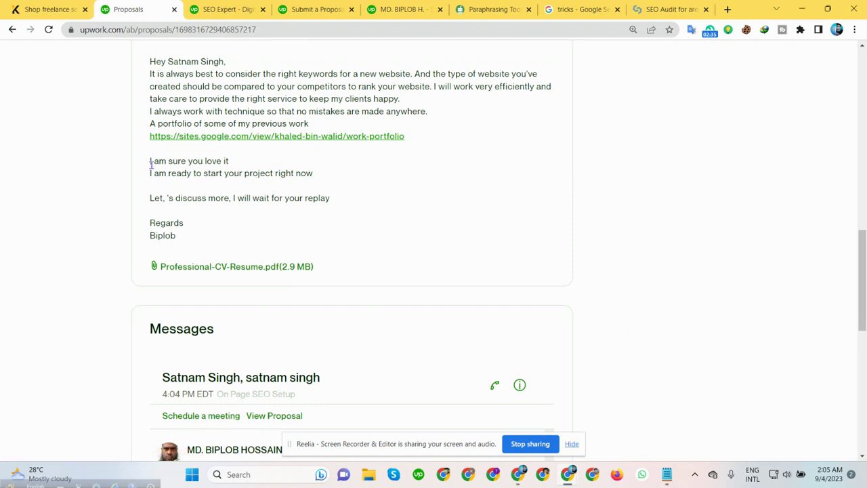
pyautogui.moveTo(150, 163); pyautogui.dragTo(351, 206)
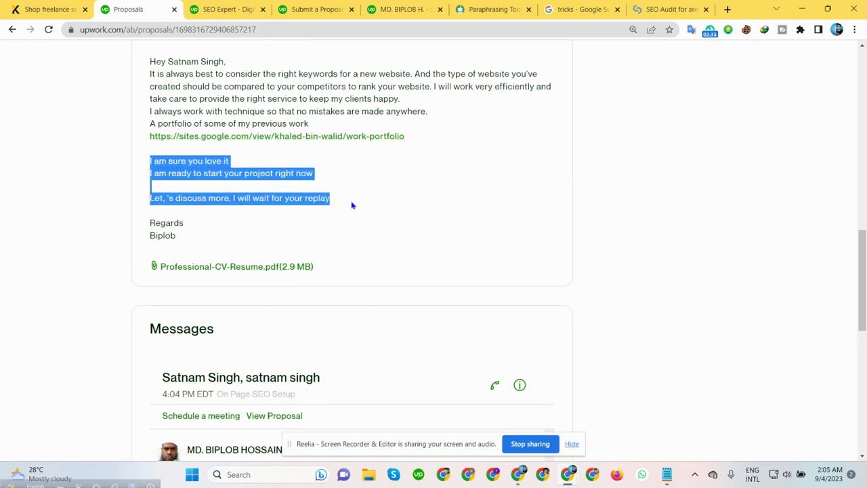
pyautogui.click(352, 206)
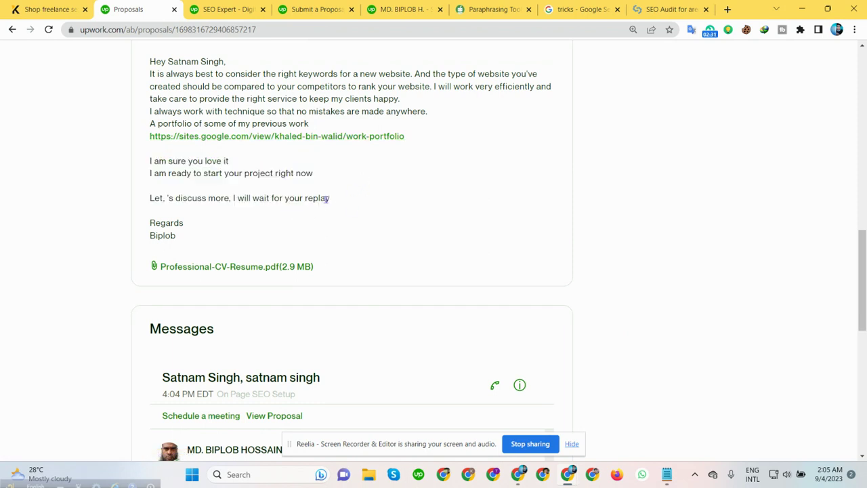
pyautogui.moveTo(326, 199); pyautogui.dragTo(149, 163)
pyautogui.click(136, 169)
pyautogui.scroll(-3, 282, 301)
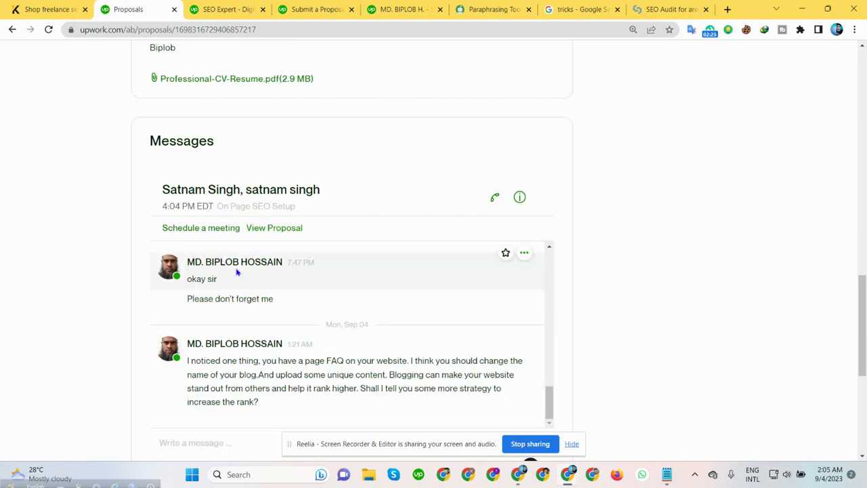
pyautogui.scroll(8, 275, 199)
pyautogui.scroll(10, 274, 200)
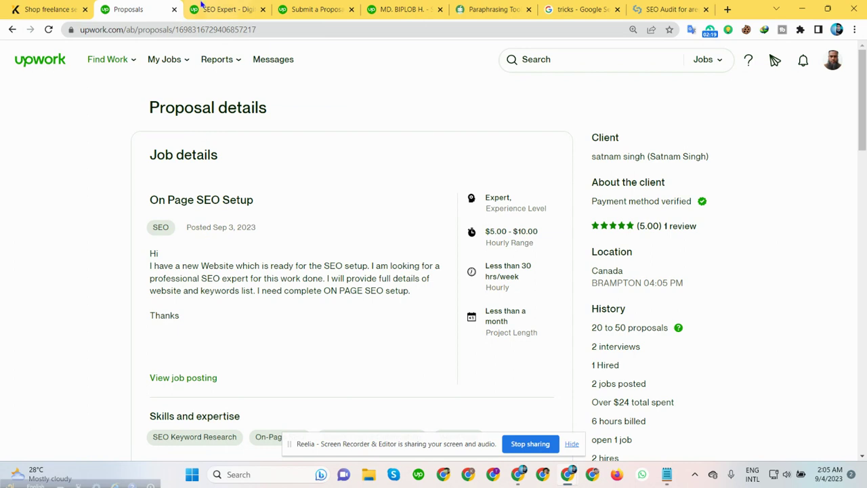
pyautogui.moveTo(201, 4)
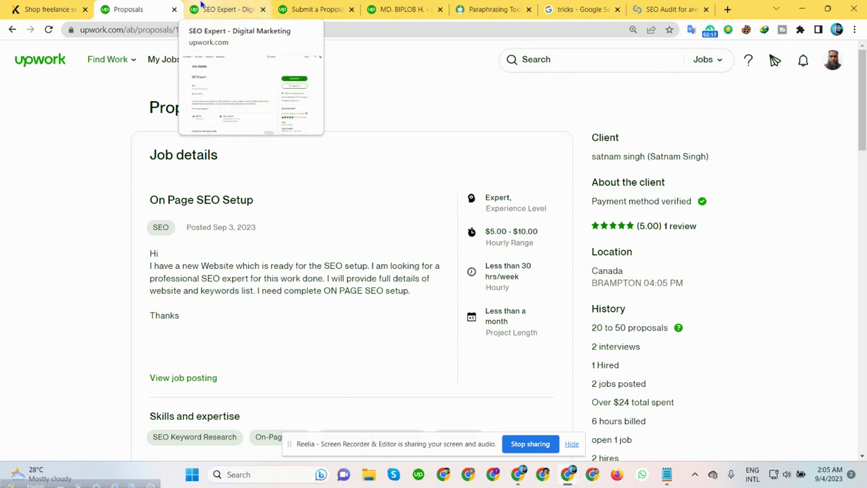
# - Delete the two filler lines so the cover letter reads only 'Hey pleasure working,'
pyautogui.click(303, 7)
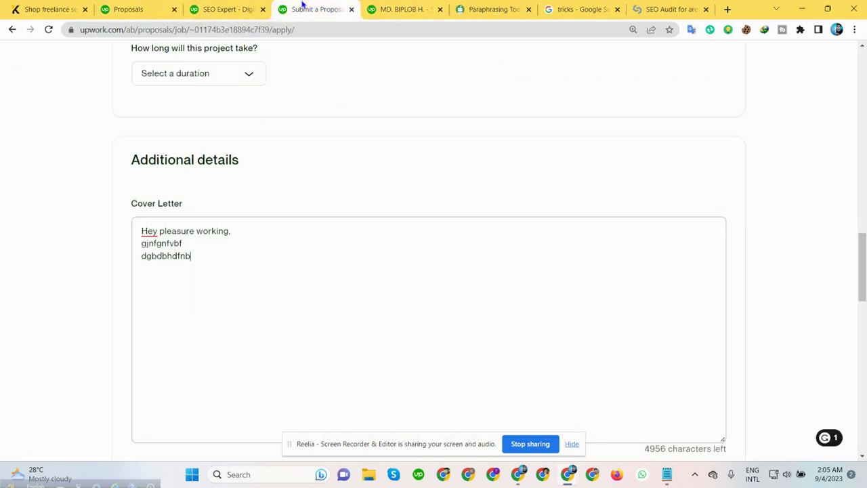
pyautogui.moveTo(209, 254); pyautogui.dragTo(142, 244)
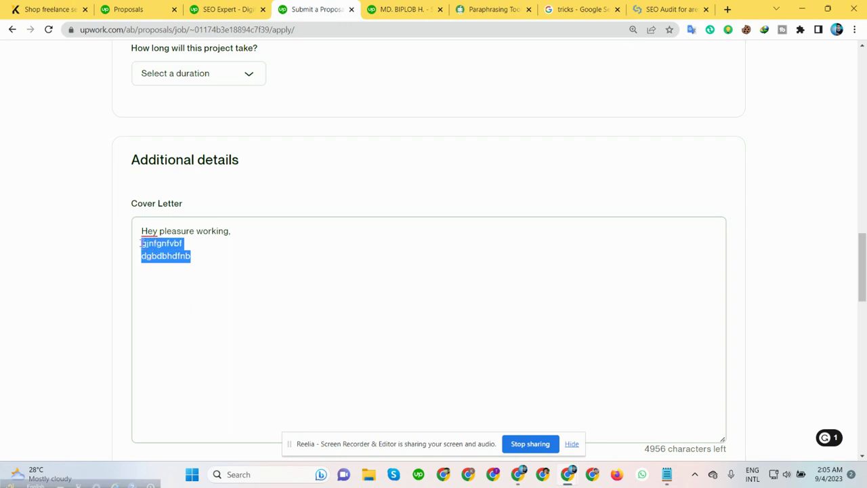
pyautogui.write('\\')
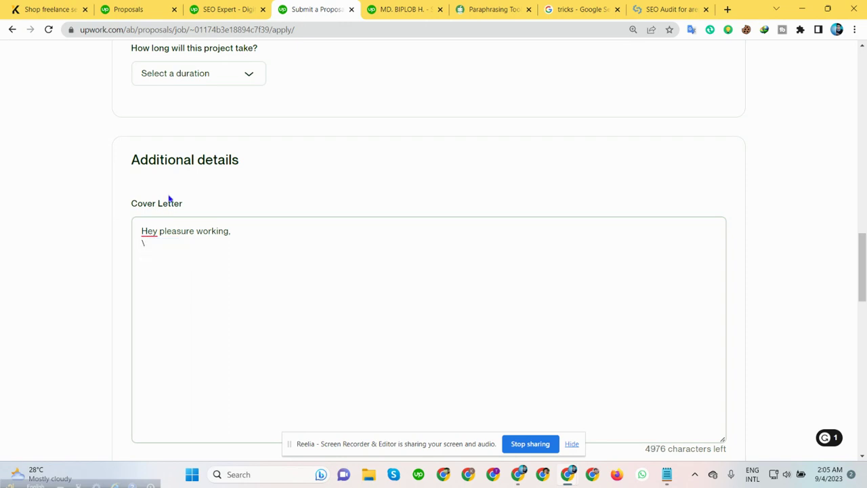
pyautogui.press('BackSpace')
pyautogui.click(253, 197)
pyautogui.click(357, 94)
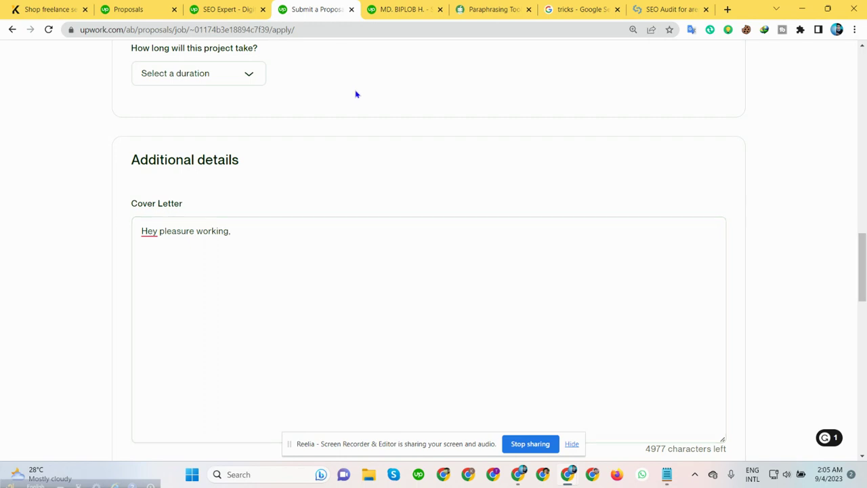
pyautogui.click(220, 8)
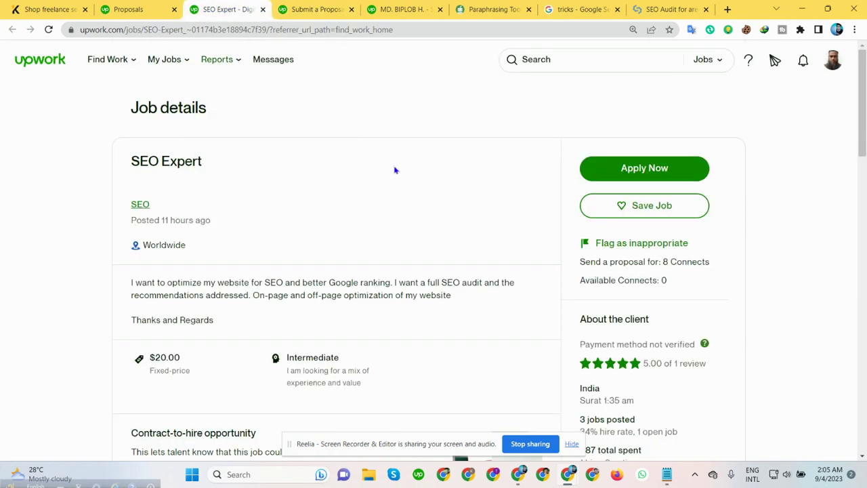
# - Review the freelancer profile from Find Work > Profile, then bring the second Chrome window forward
pyautogui.click(113, 7)
pyautogui.moveTo(114, 64)
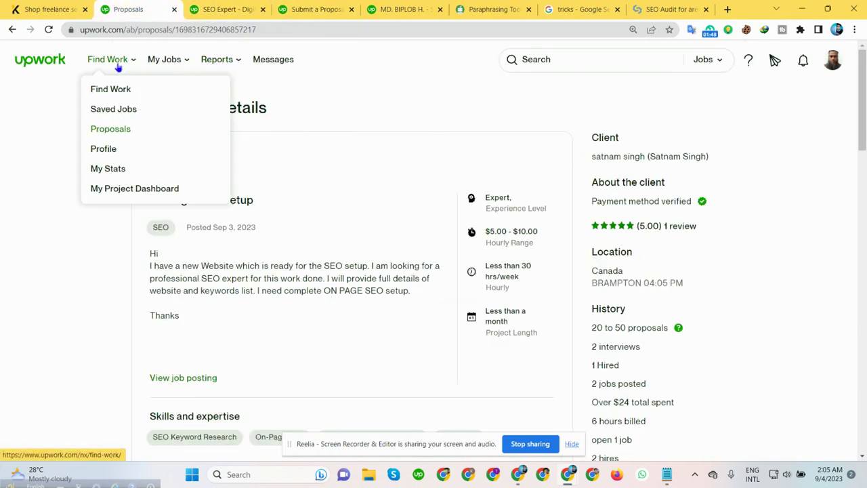
pyautogui.click(109, 148)
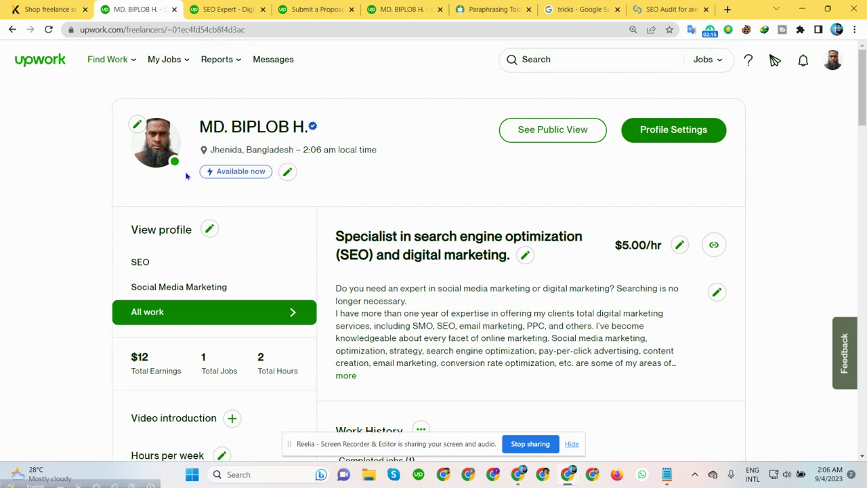
pyautogui.scroll(-3, 328, 207)
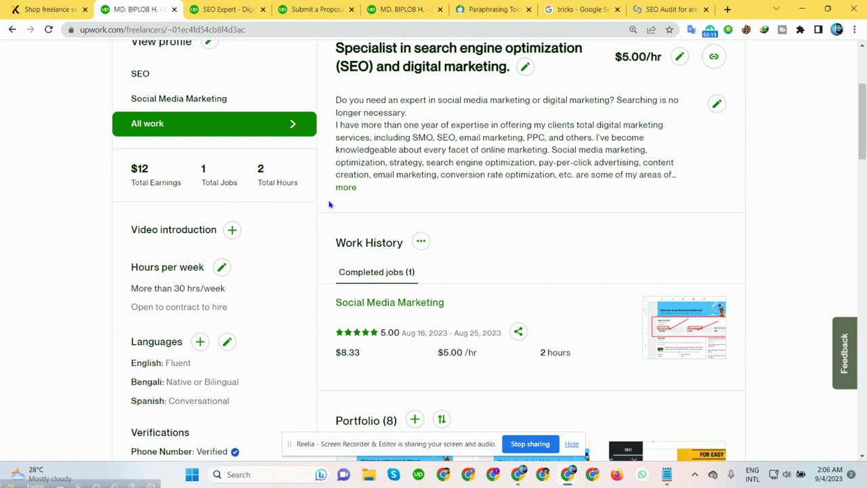
pyautogui.scroll(-3, 329, 205)
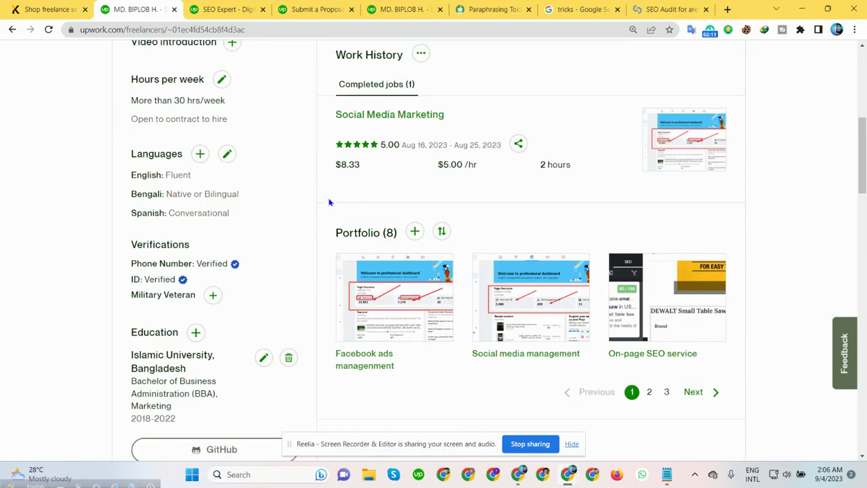
pyautogui.scroll(6, 329, 202)
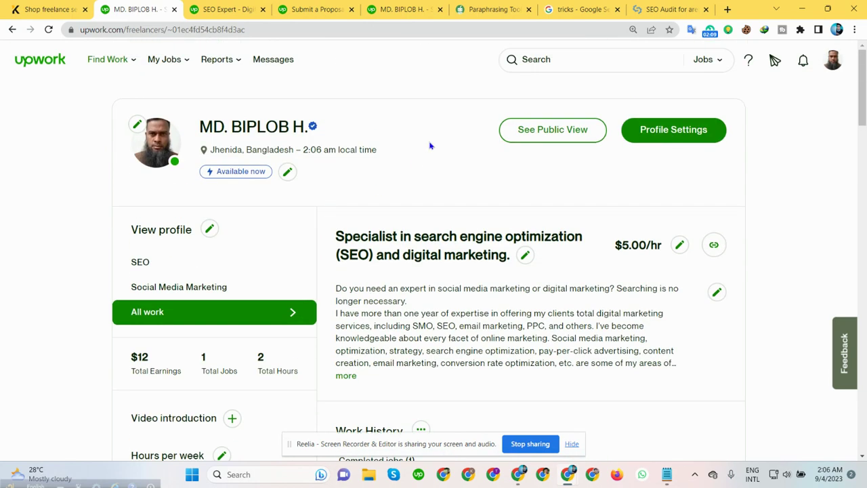
pyautogui.moveTo(393, 150); pyautogui.dragTo(203, 149)
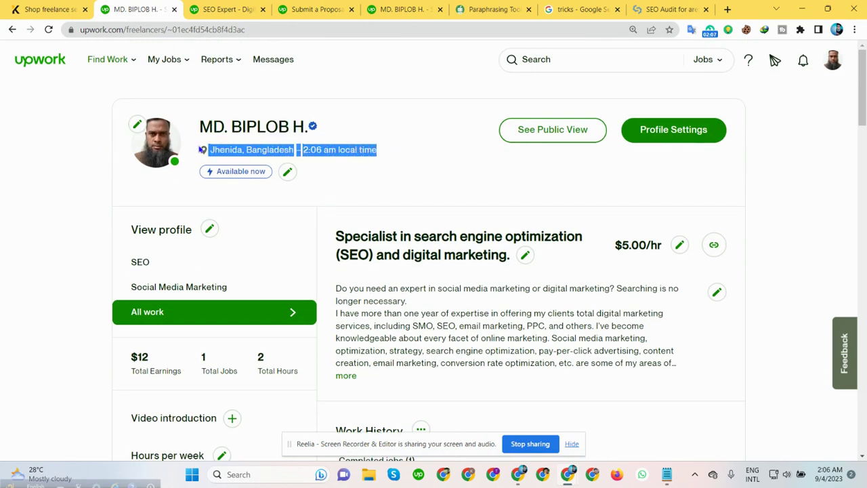
pyautogui.click(400, 132)
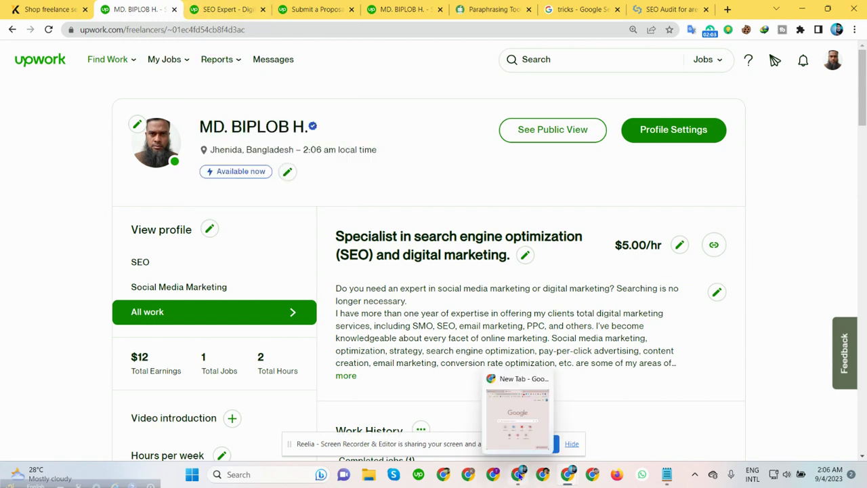
pyautogui.click(523, 426)
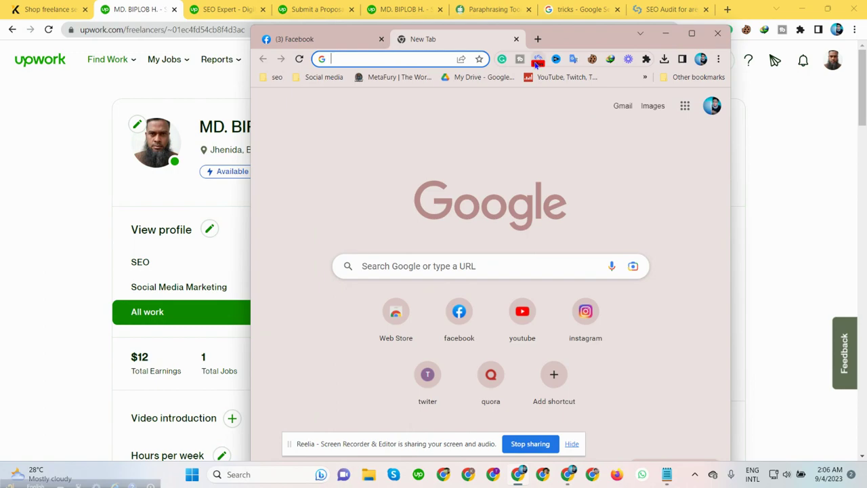